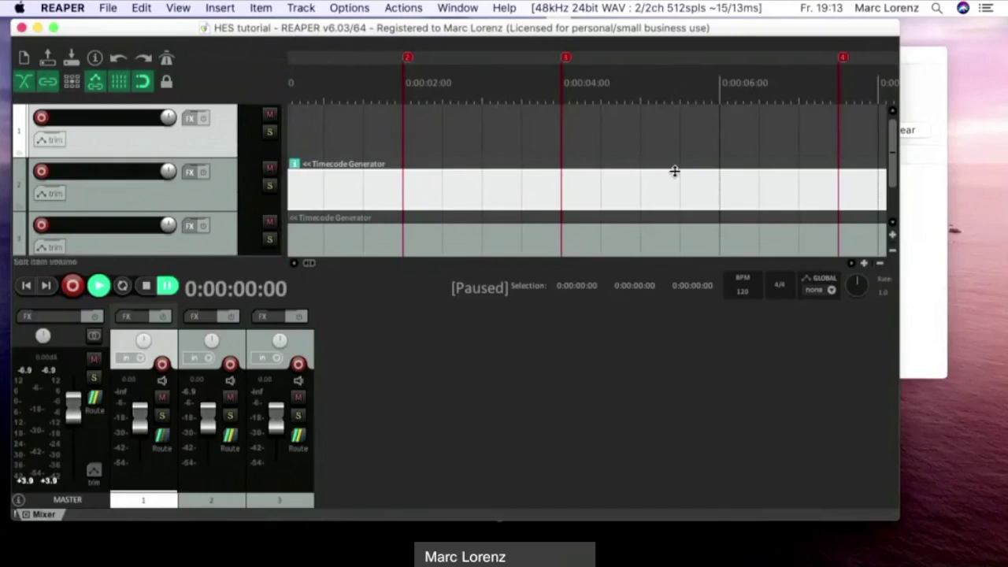
Play the project from the start, drop four additional markers during playback, and stop the transport
scroll(307, 266, left, 3)
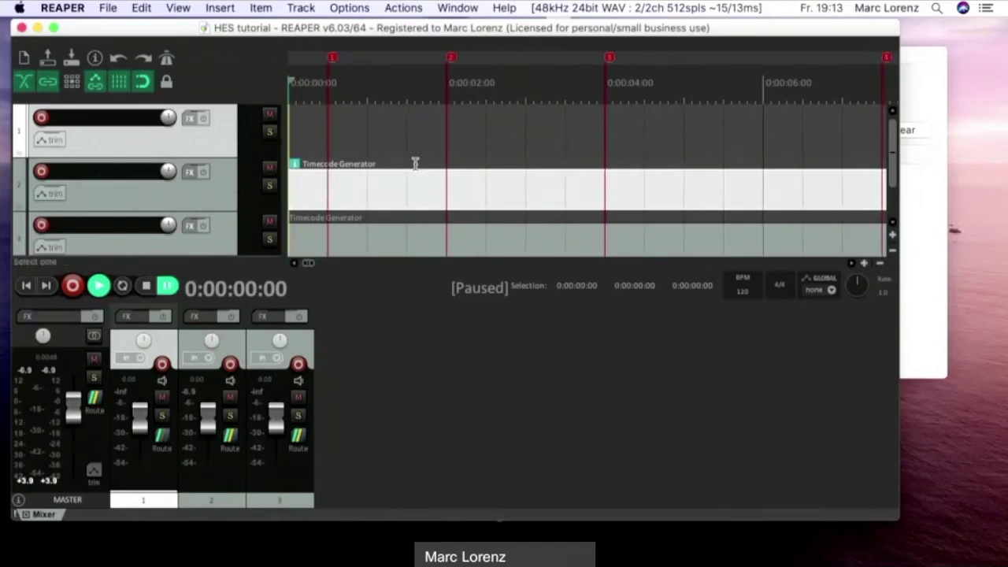
key(space)
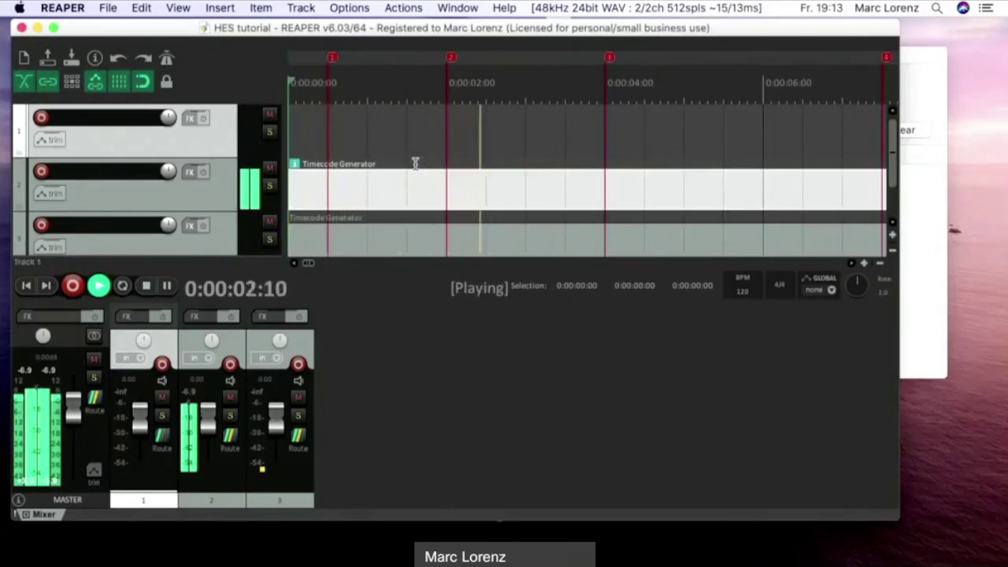
key(m)
key(m)
key(m)
key(m)
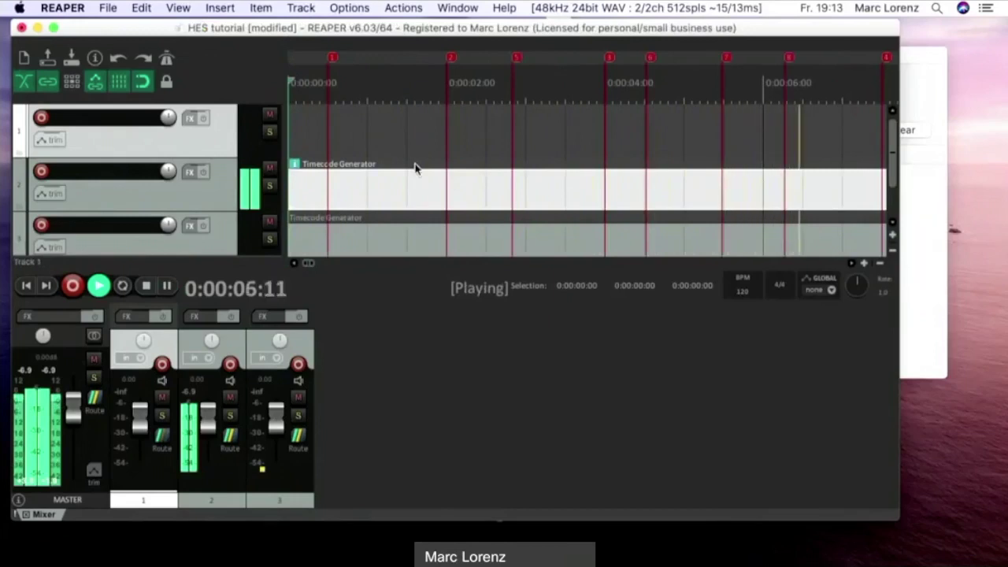
key(space)
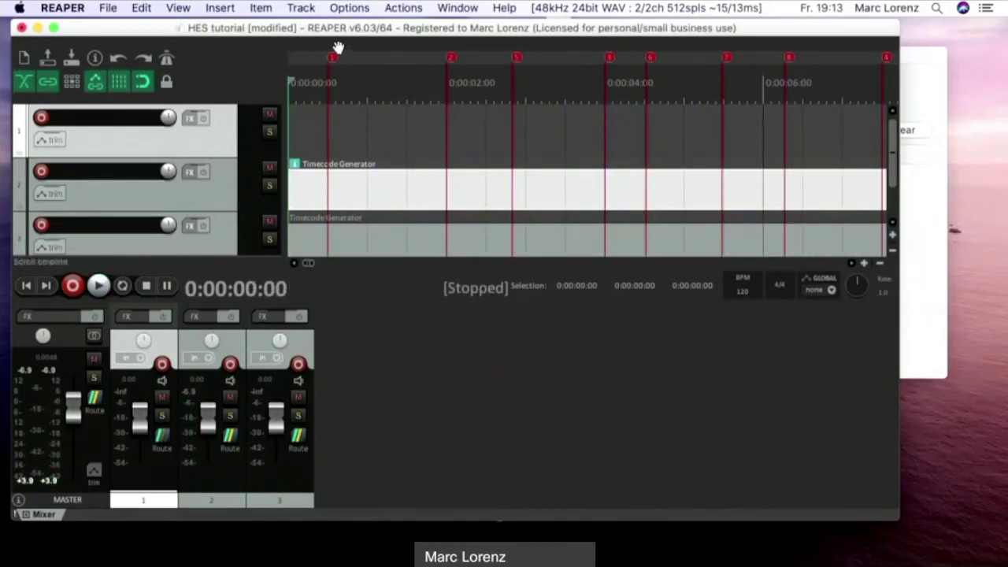
Open the Region/Marker Manager and renumber all markers in timeline order
click(179, 8)
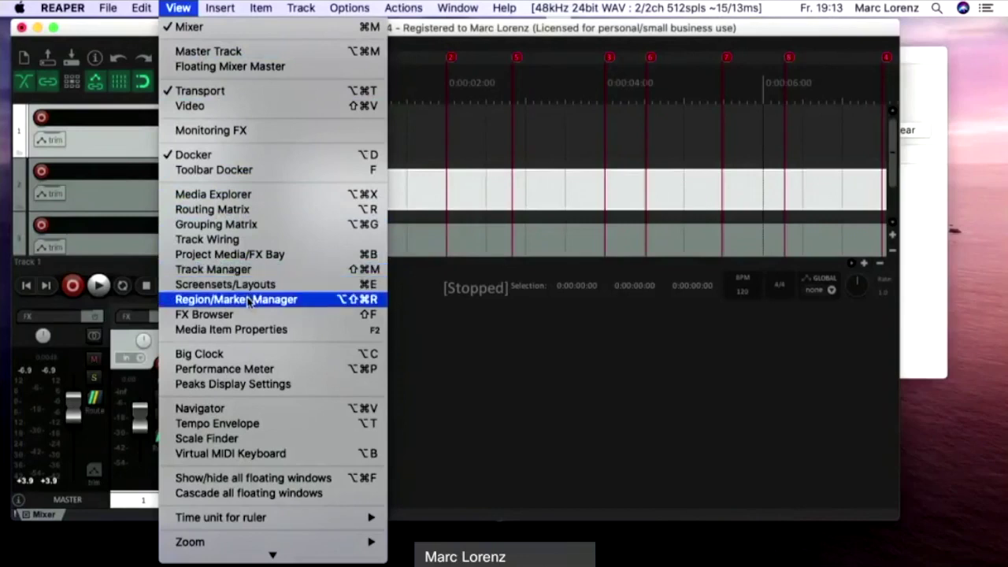
key(Escape)
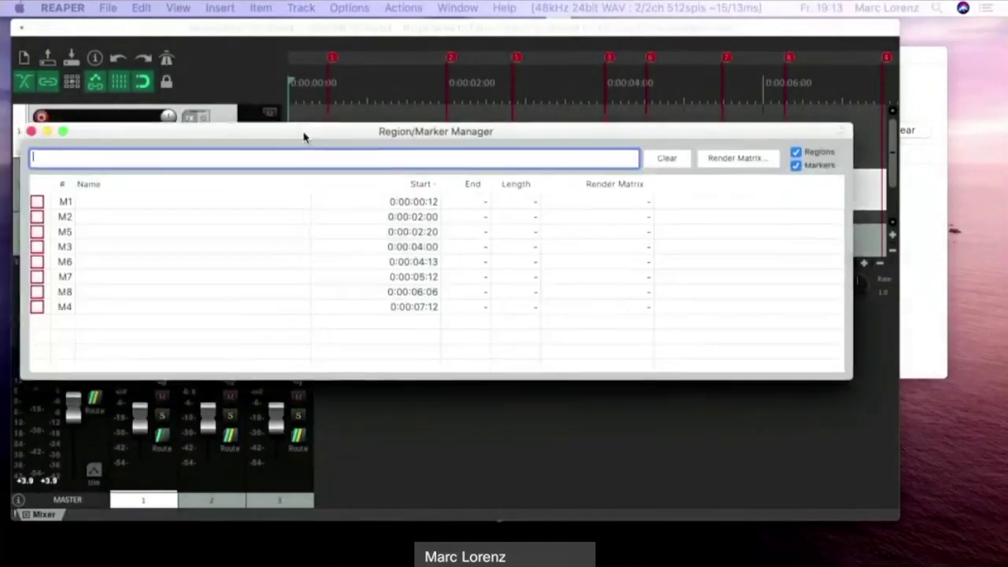
mouse_move(305, 139)
mouse_down()
mouse_move(371, 157)
mouse_move(353, 158)
mouse_up()
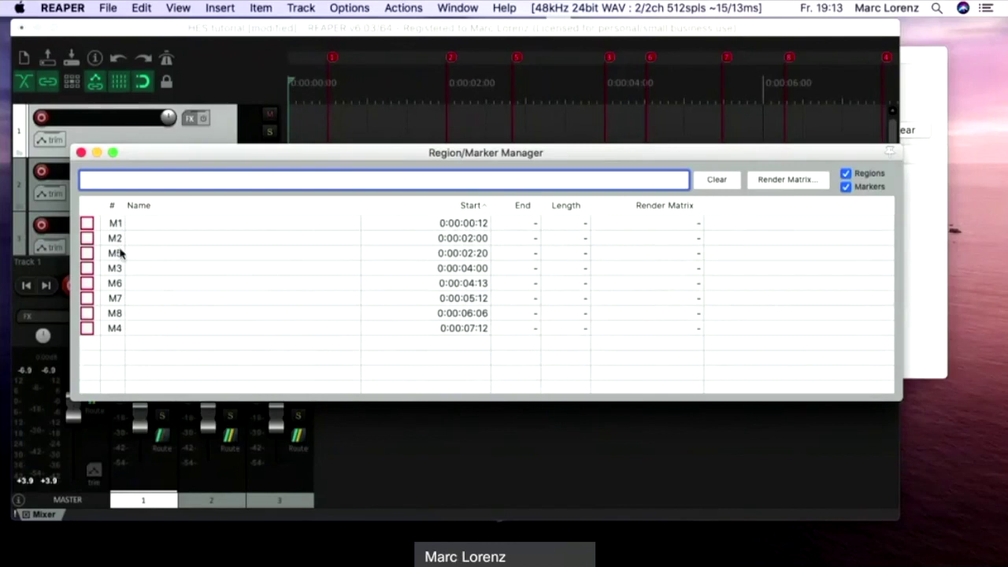
right_click(334, 230)
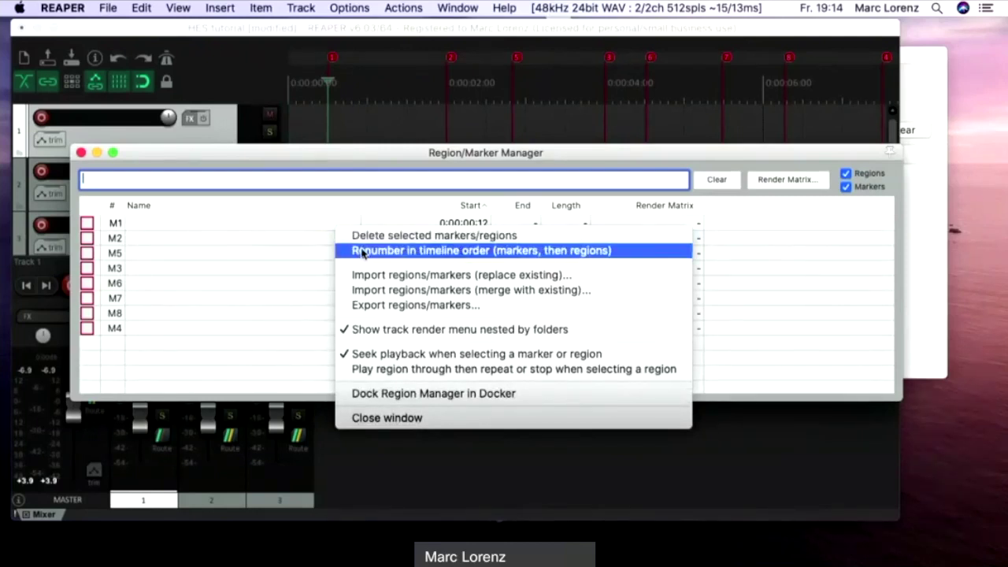
click(362, 250)
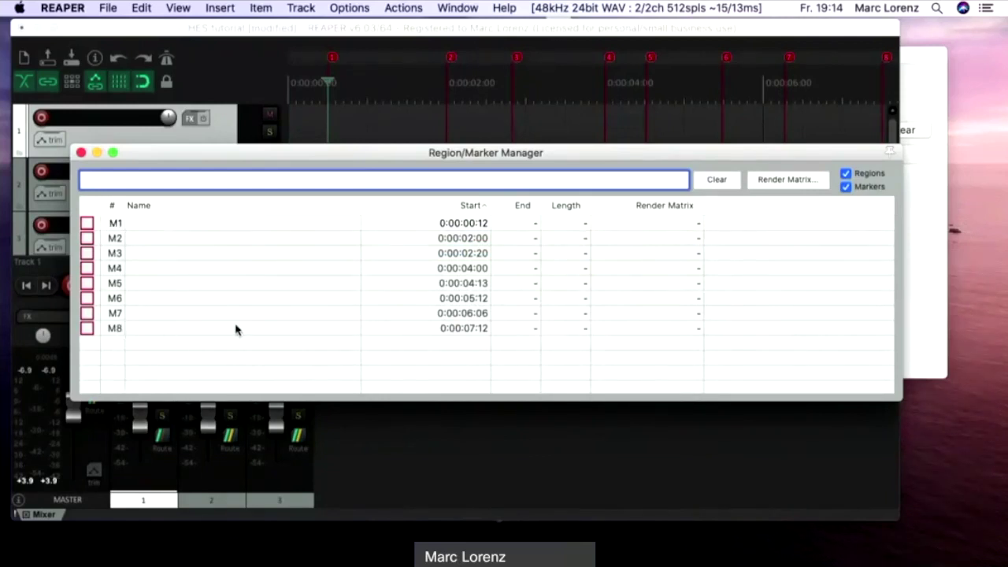
Name marker M1 "Start" in the Region/Marker Manager
click(186, 227)
double_click(186, 226)
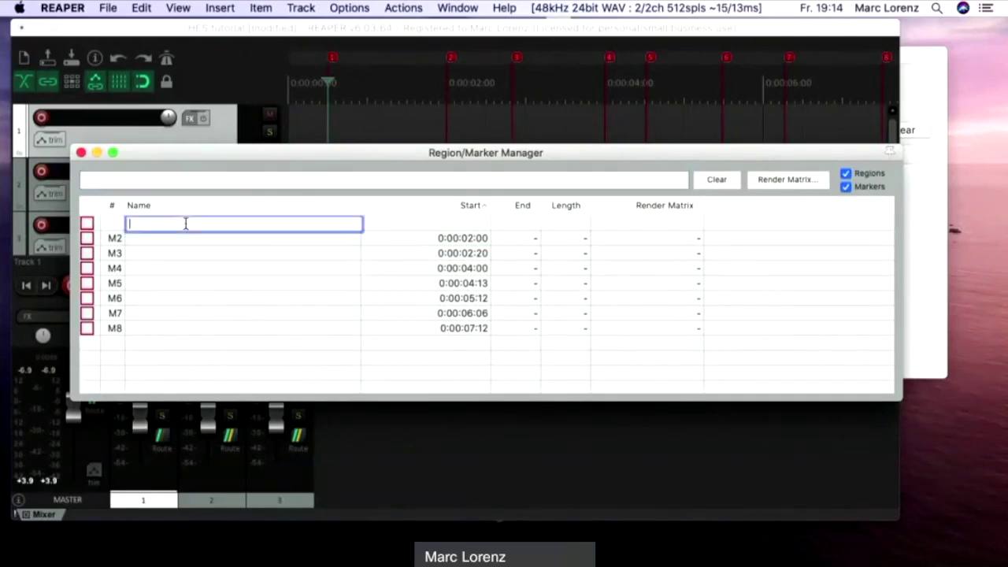
text(Strat)
key(Return)
double_click(161, 223)
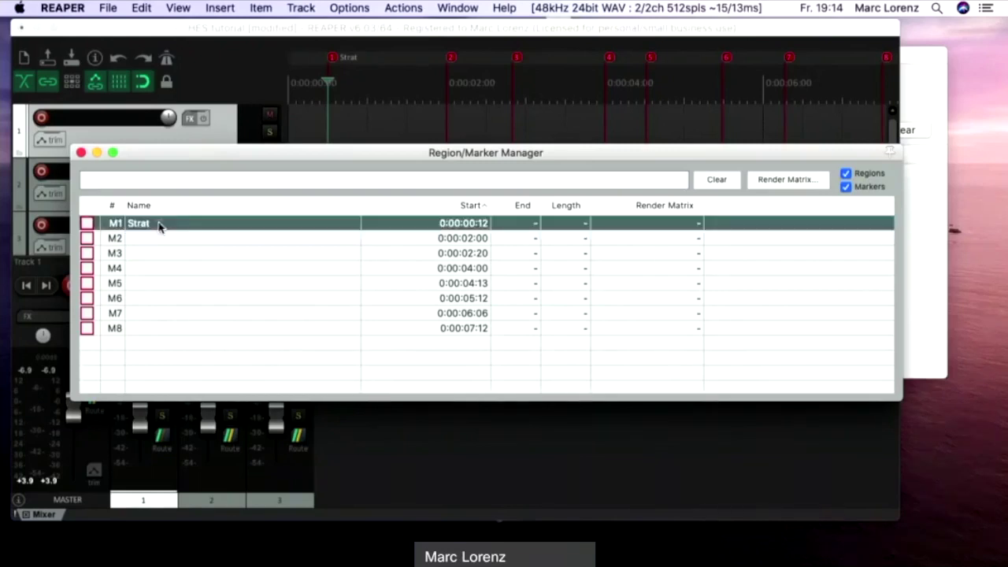
text(Star)
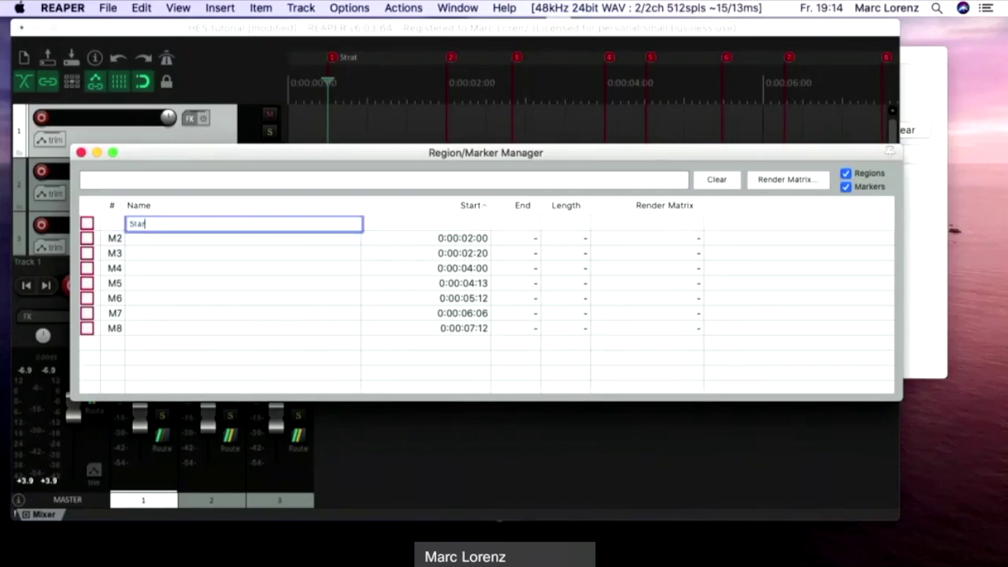
text(t)
key(Return)
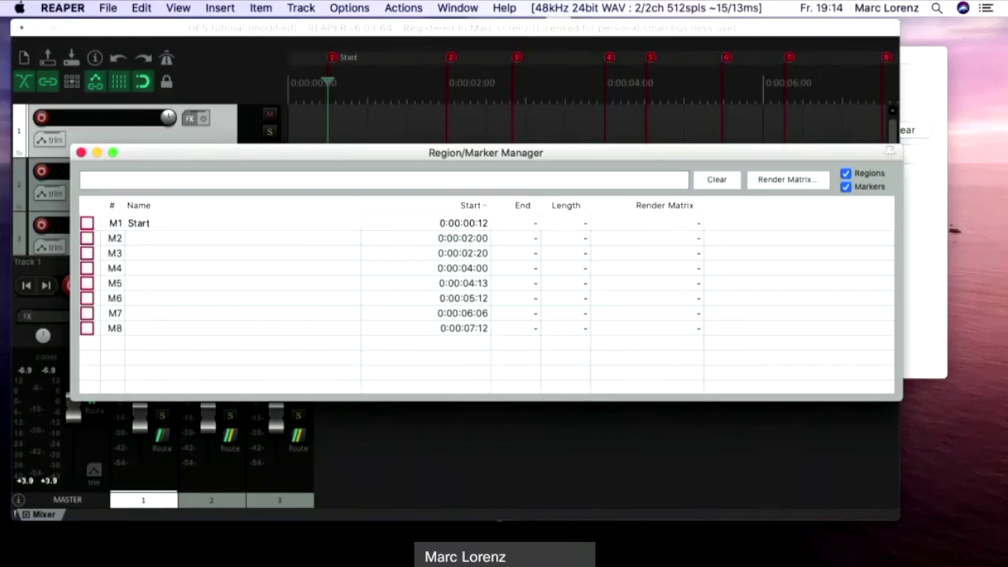
Name marker M2 "Chorus 1" in the Region/Marker Manager
double_click(144, 239)
text(Chao)
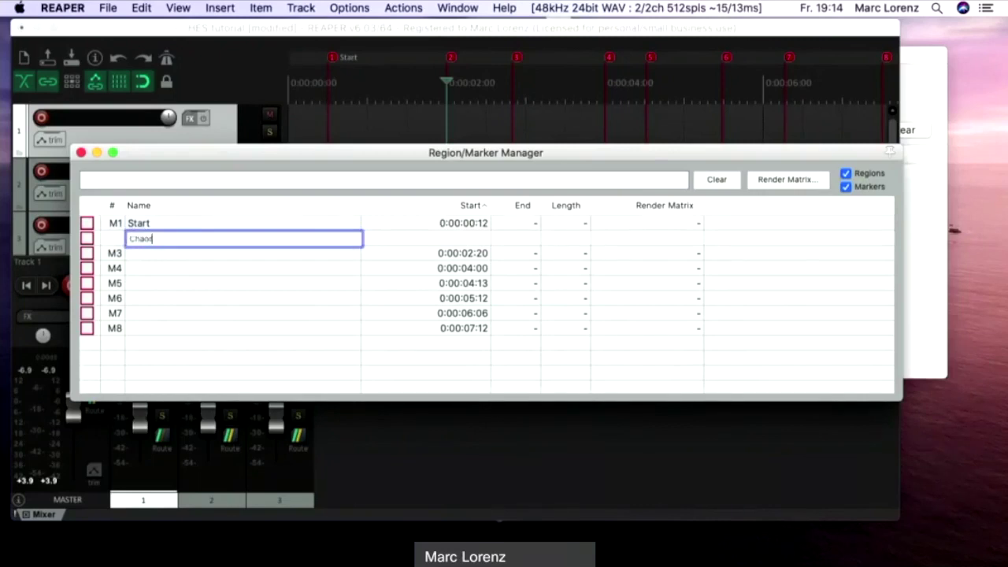
key(BackSpace)
text(orus 1)
key(Return)
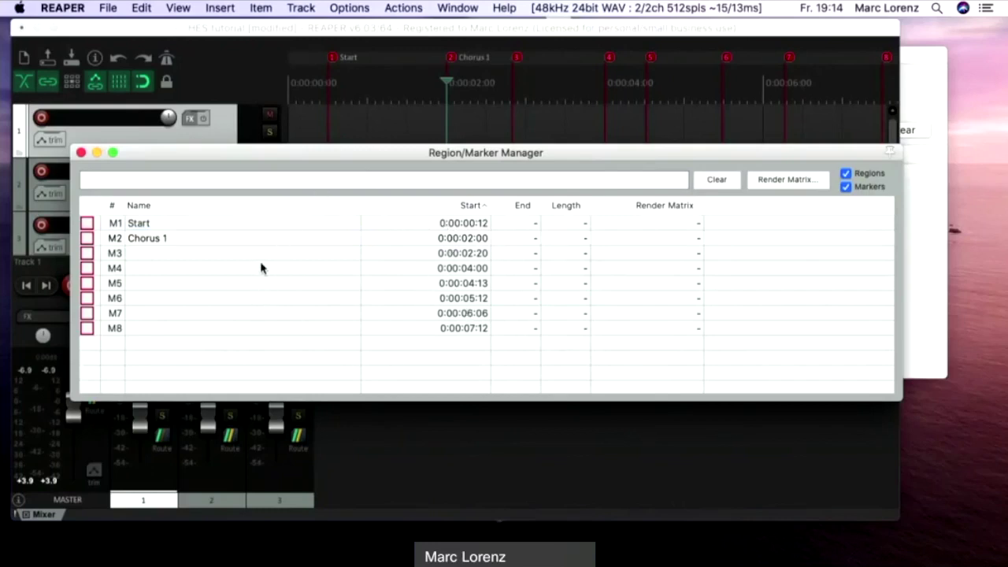
Export the markers to the Desktop as a comma-separated value file named HES tutorial_regions_markers
mouse_move(287, 160)
mouse_down()
mouse_move(276, 160)
mouse_move(265, 246)
mouse_up()
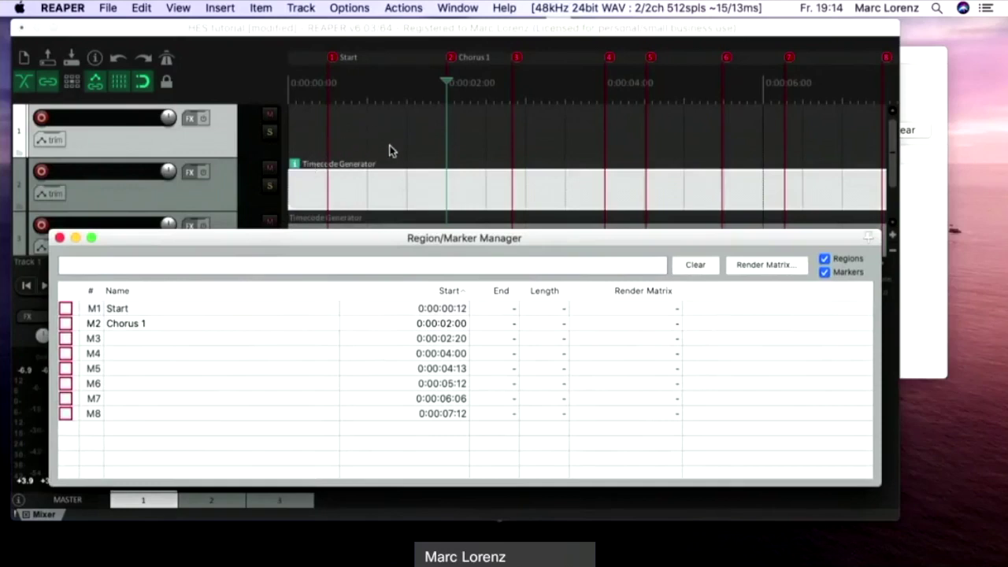
click(333, 60)
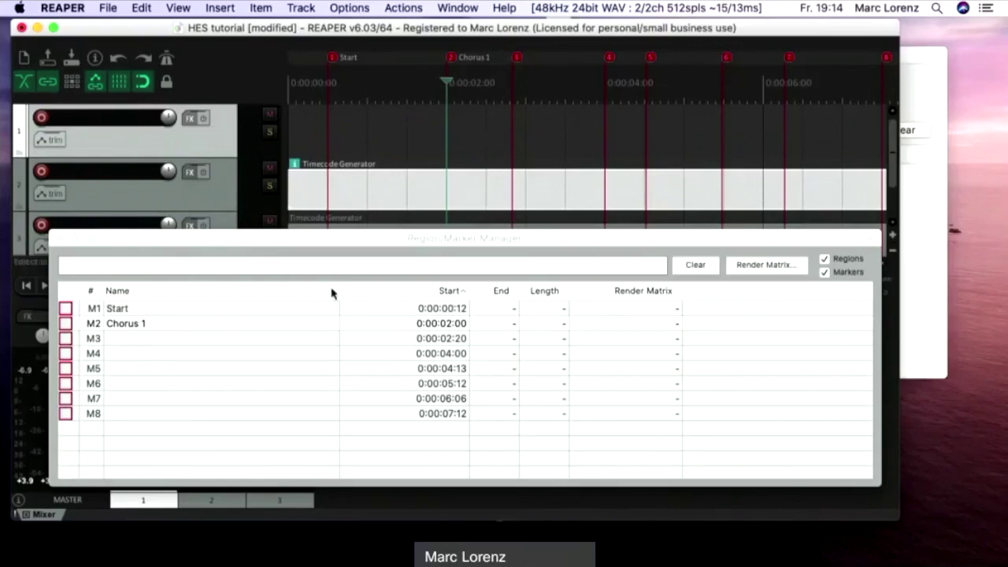
click(310, 244)
drag(310, 244, 292, 219)
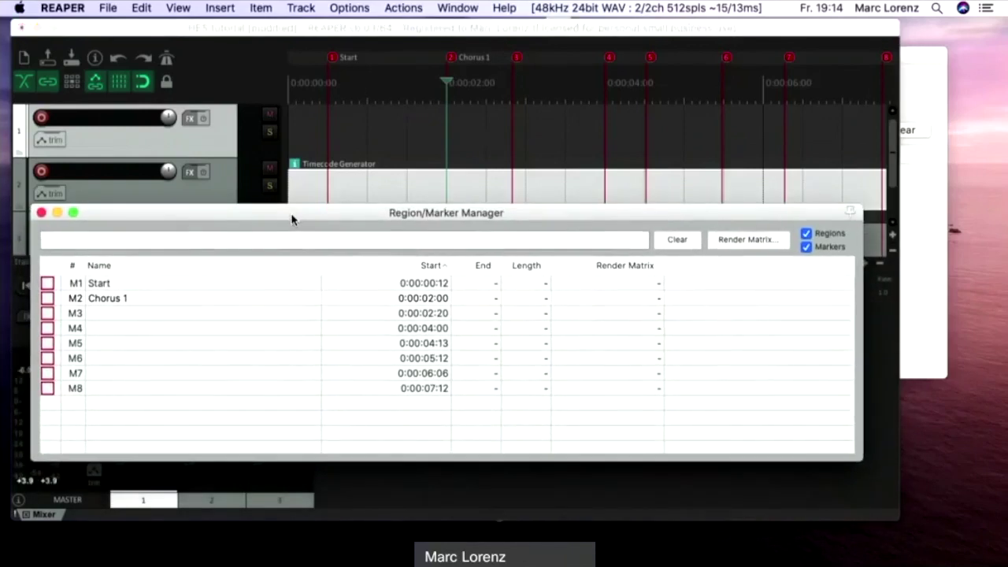
right_click(281, 317)
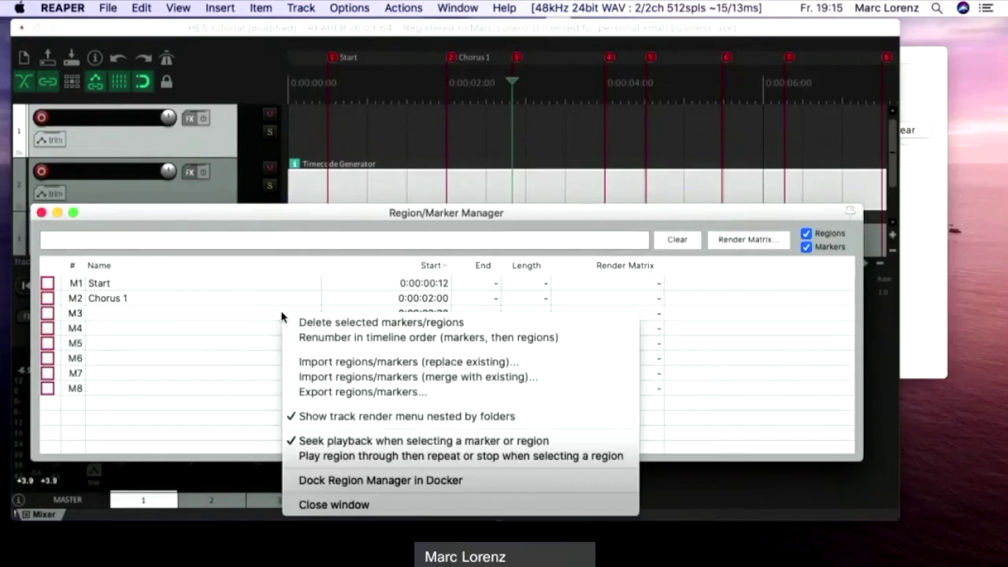
click(332, 394)
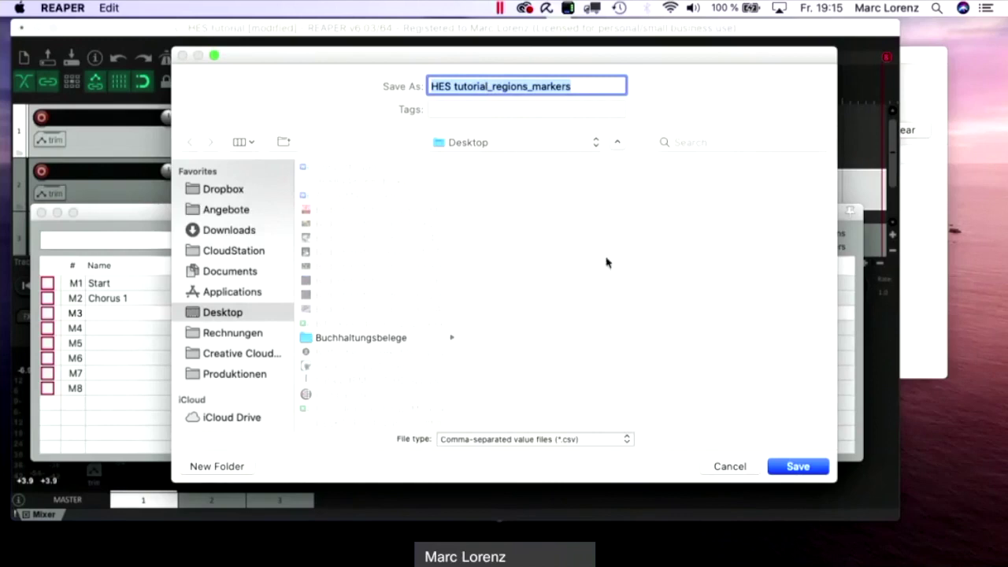
click(798, 467)
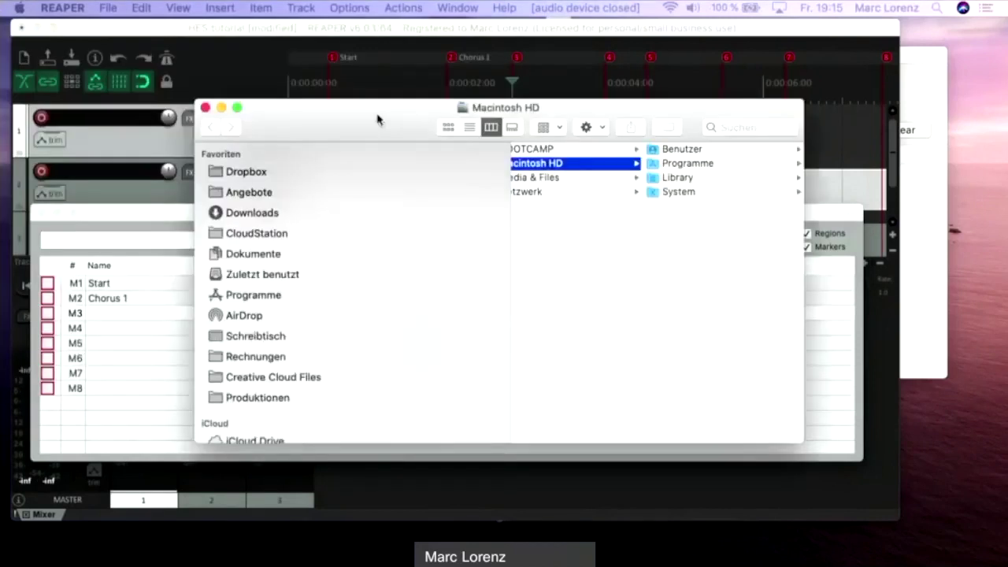
In Finder, copy HES tutorial_regions_markers.csv from the Schreibtisch folder to the USB DISK drive
drag(378, 117, 307, 95)
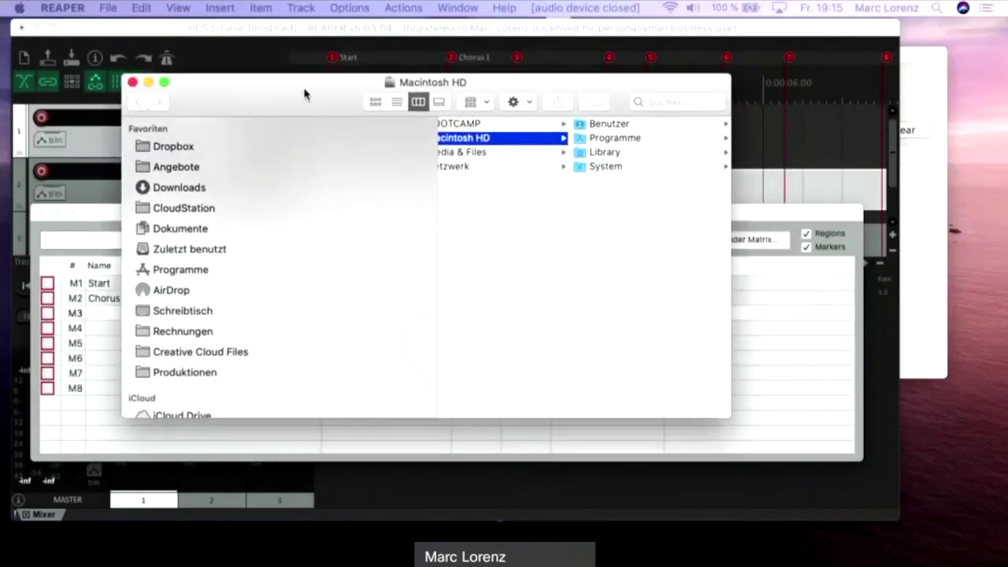
click(180, 311)
click(512, 145)
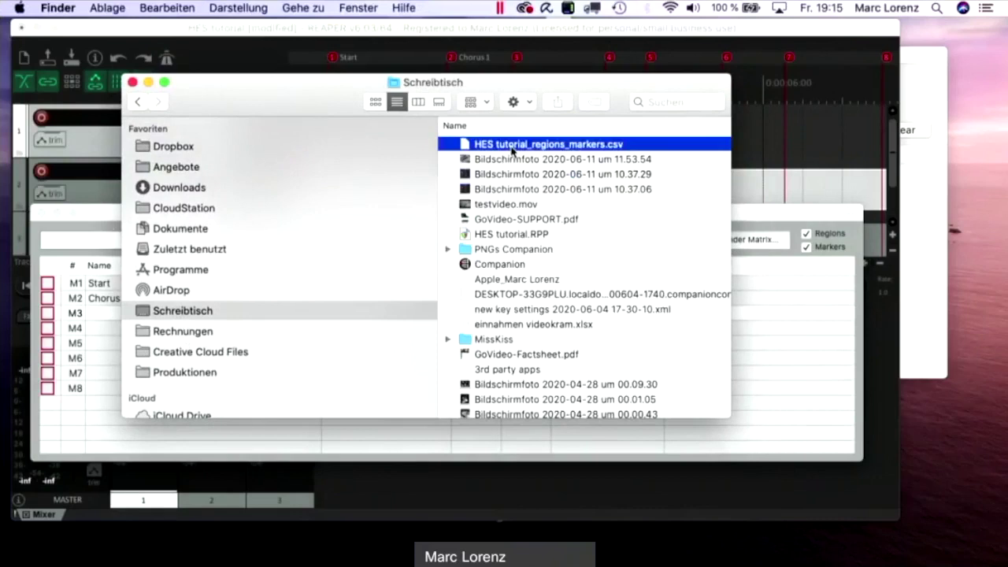
scroll(292, 243, down, 5)
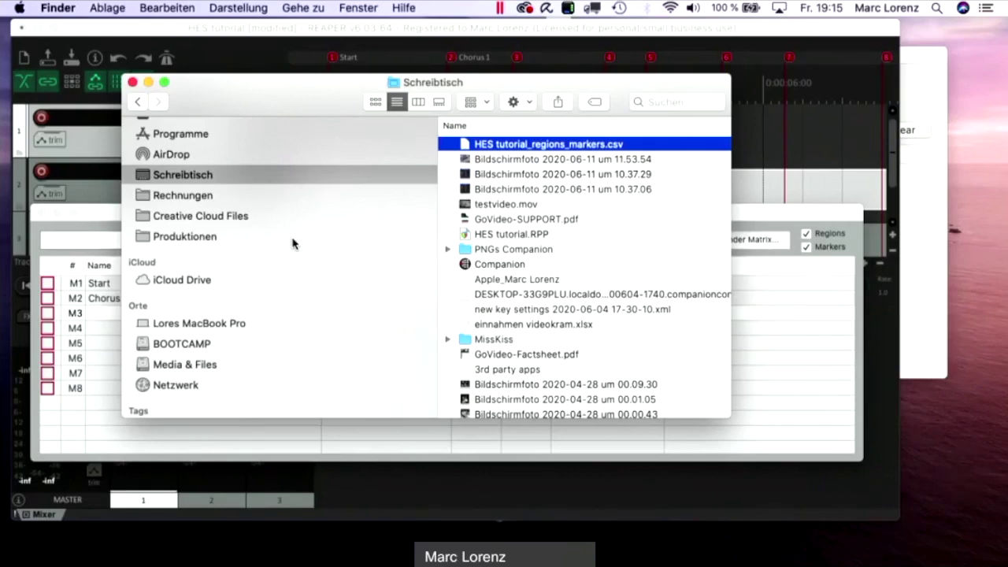
key(super+o)
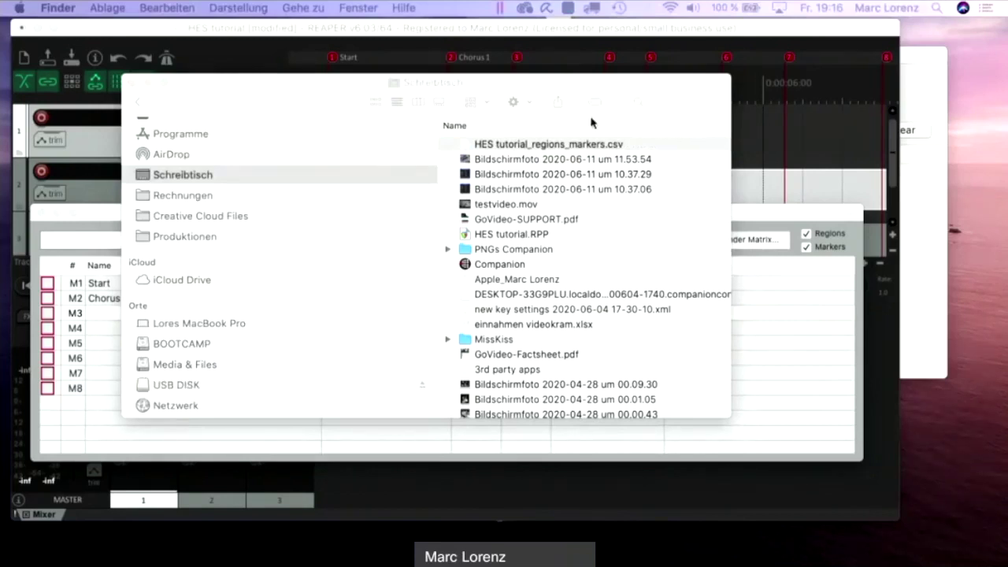
drag(552, 144, 187, 389)
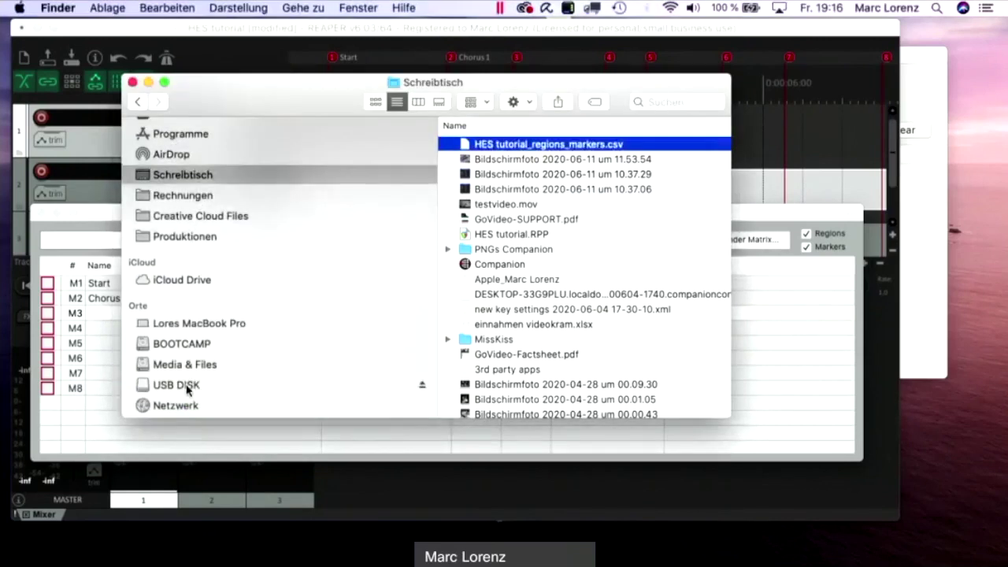
Check for HES tutorial_regions_markers.csv on USB DISK and eject the drive
click(187, 387)
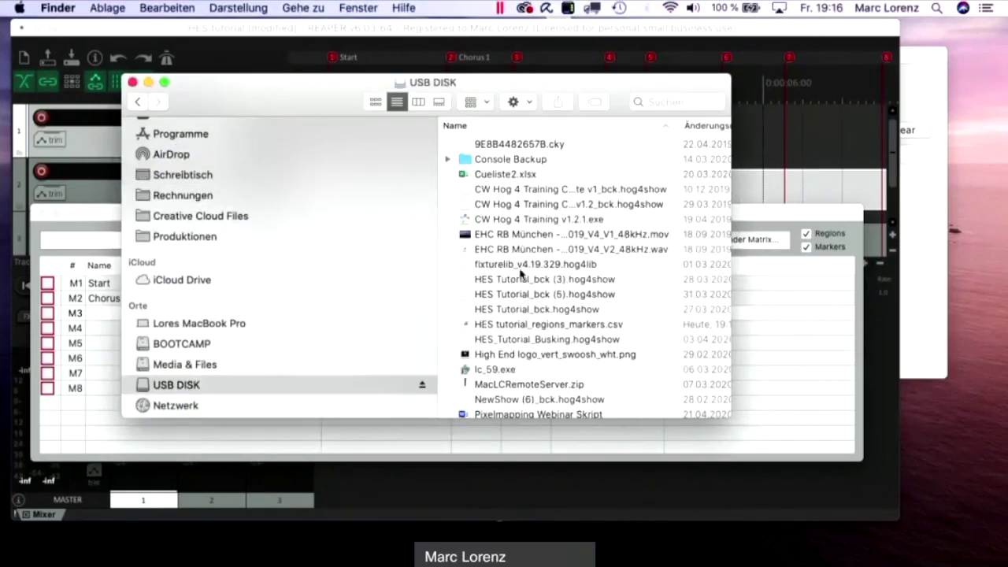
scroll(520, 272, down, 5)
scroll(535, 187, up, 5)
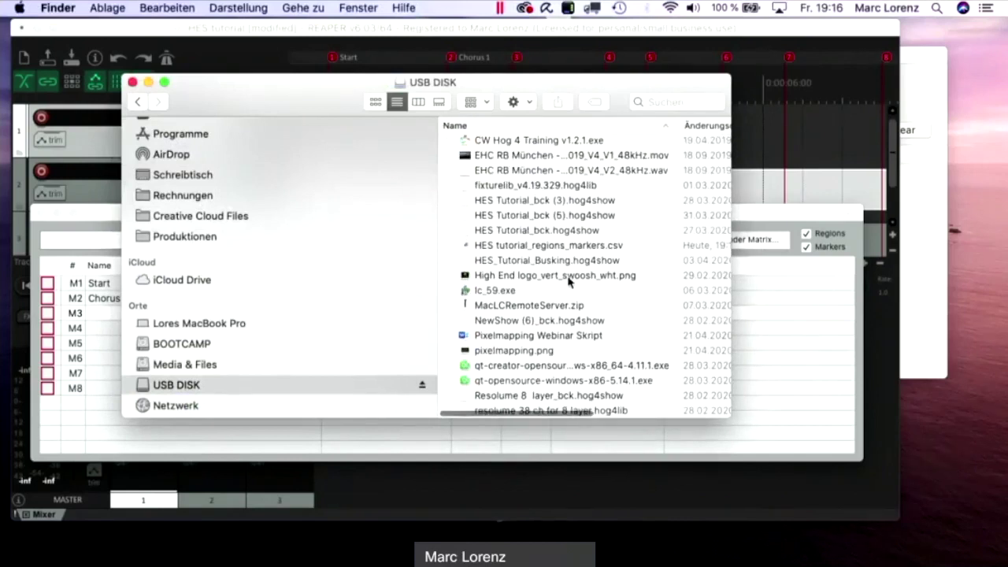
click(564, 247)
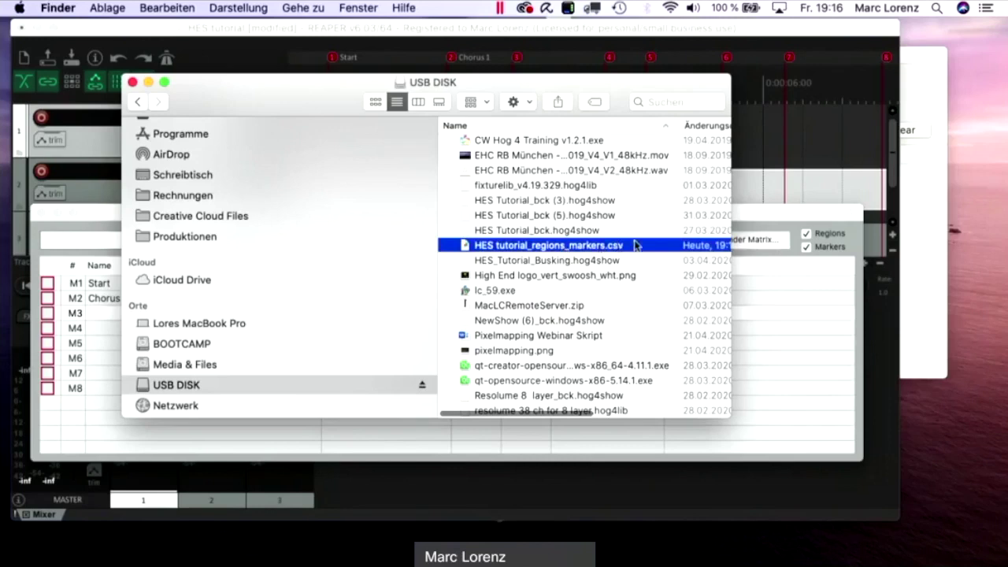
click(422, 385)
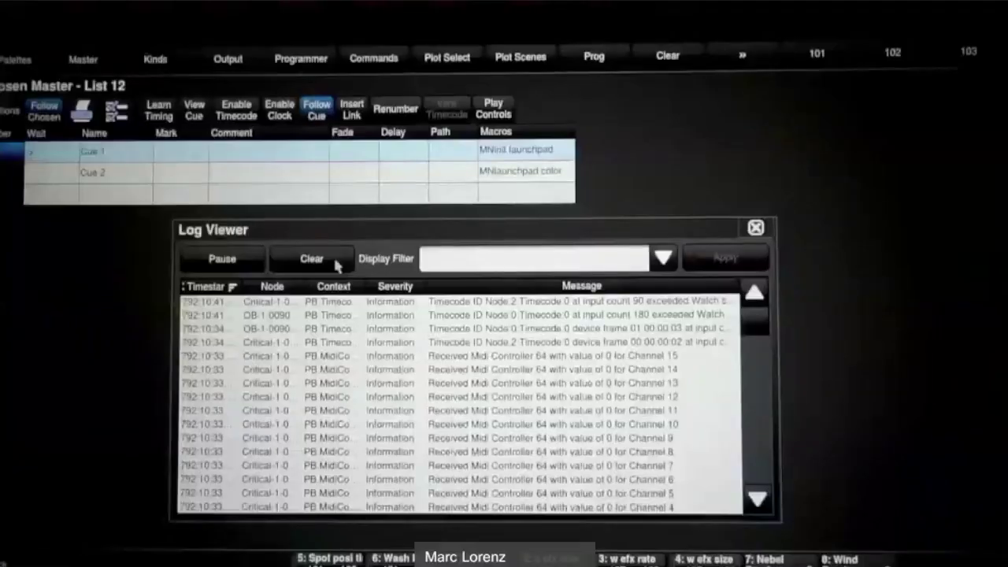
On the Hog 4 lighting console, close the Log Viewer and import HES tutorial_regions_markers.csv from USB_DISK into cuelist slot 15
click(757, 229)
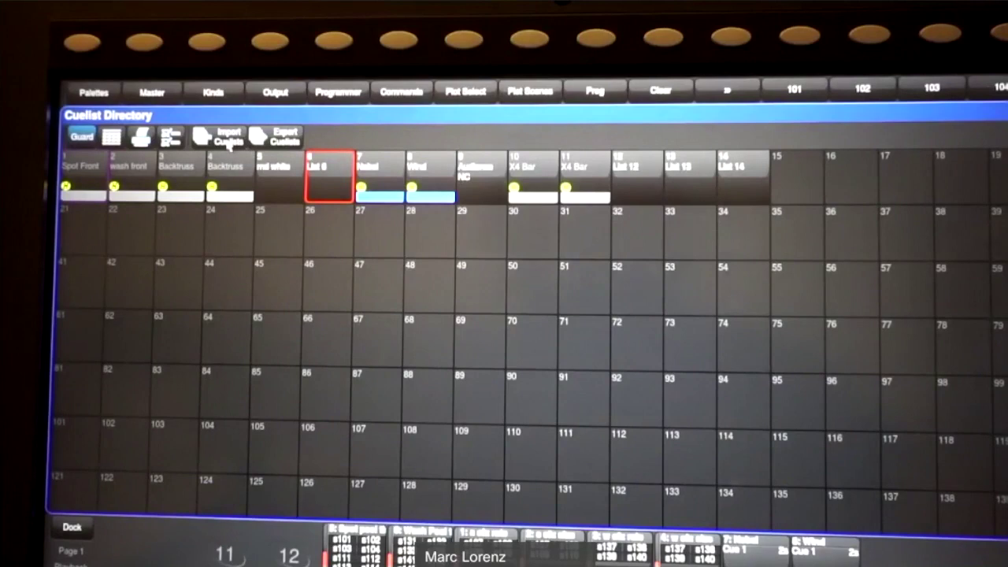
click(804, 175)
click(237, 142)
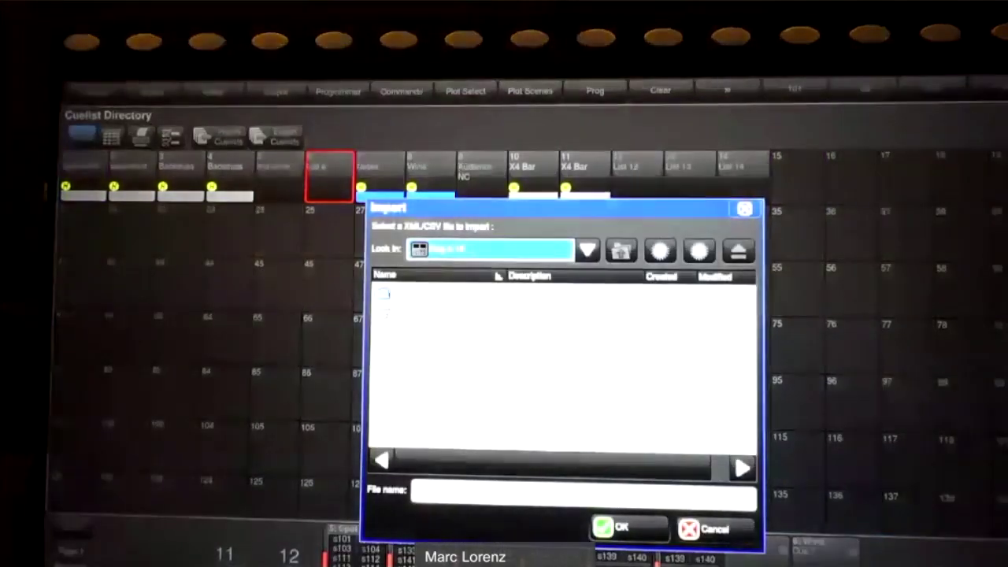
double_click(432, 313)
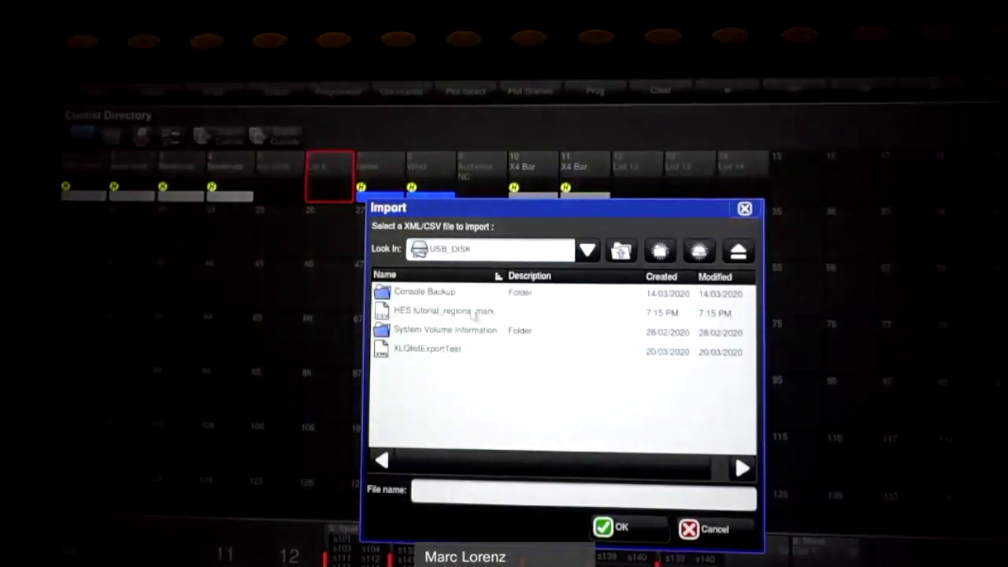
drag(496, 276, 564, 276)
click(496, 315)
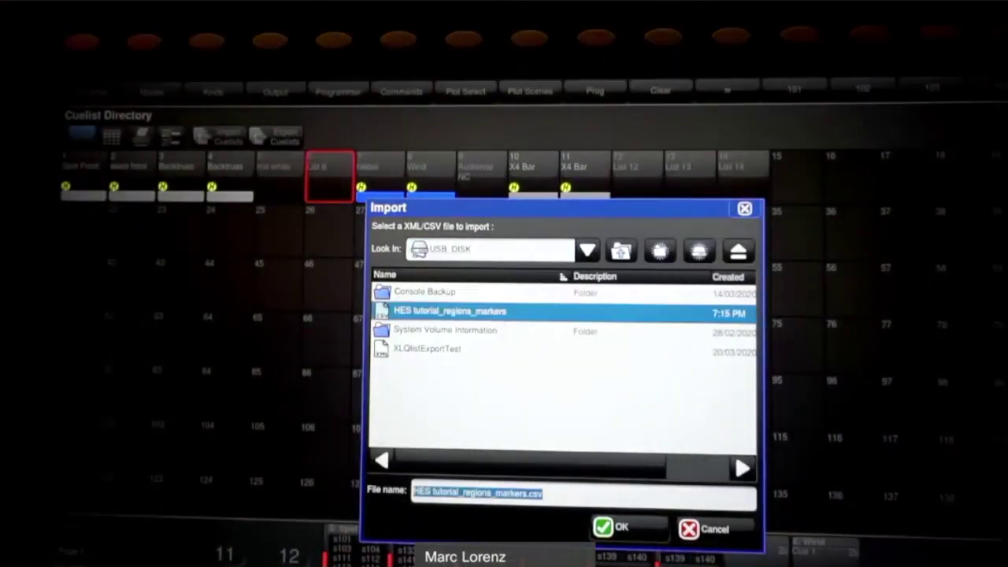
click(638, 536)
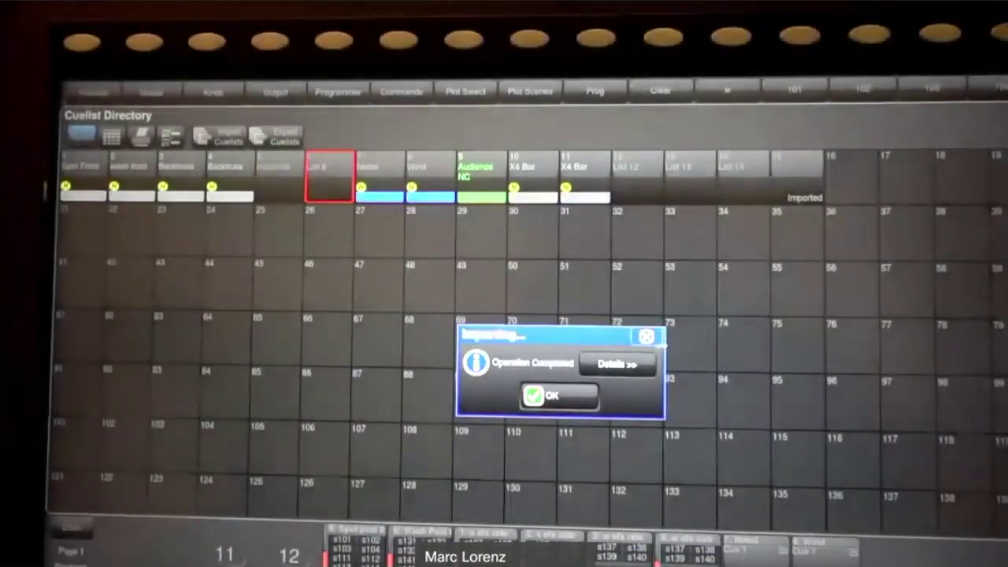
Dismiss the import message, switch to empty page 2 in the Page Directory, and widen the Wait column of the imported cuelist
click(561, 396)
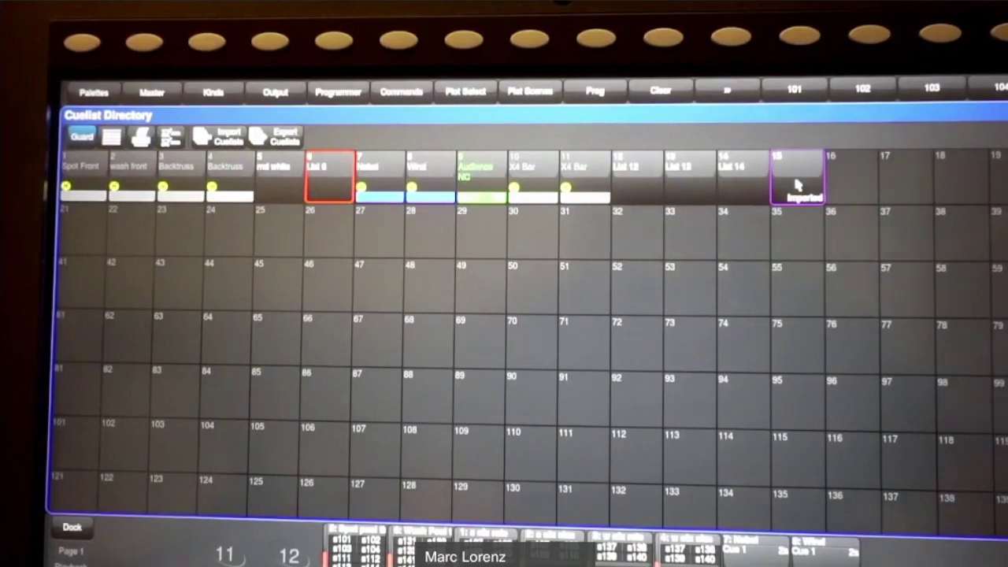
key(p)
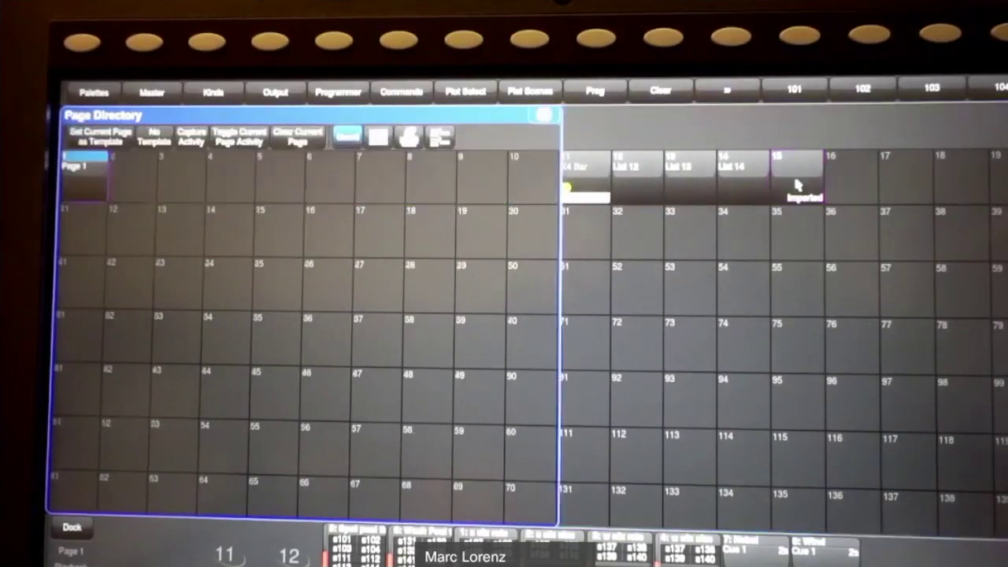
click(140, 184)
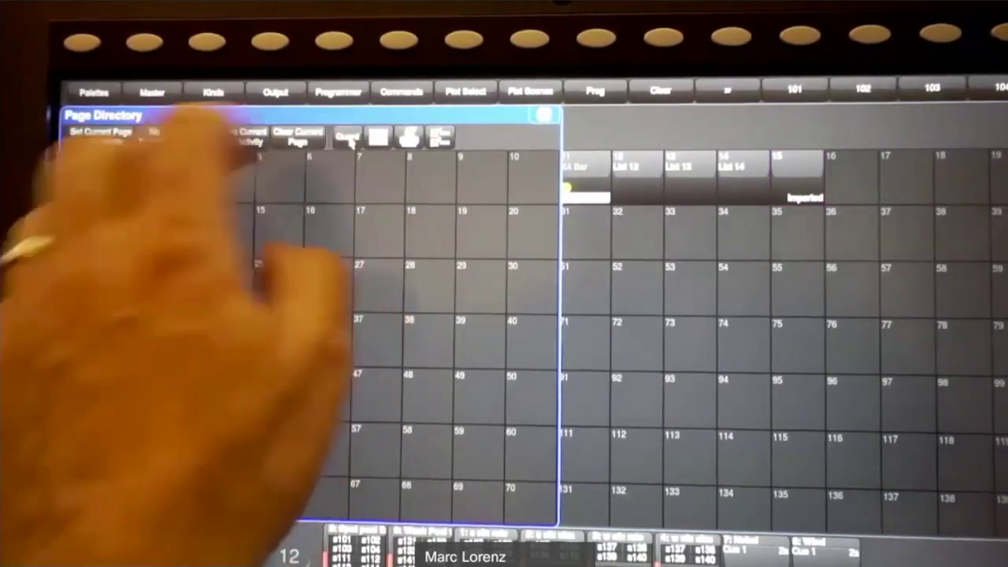
click(558, 116)
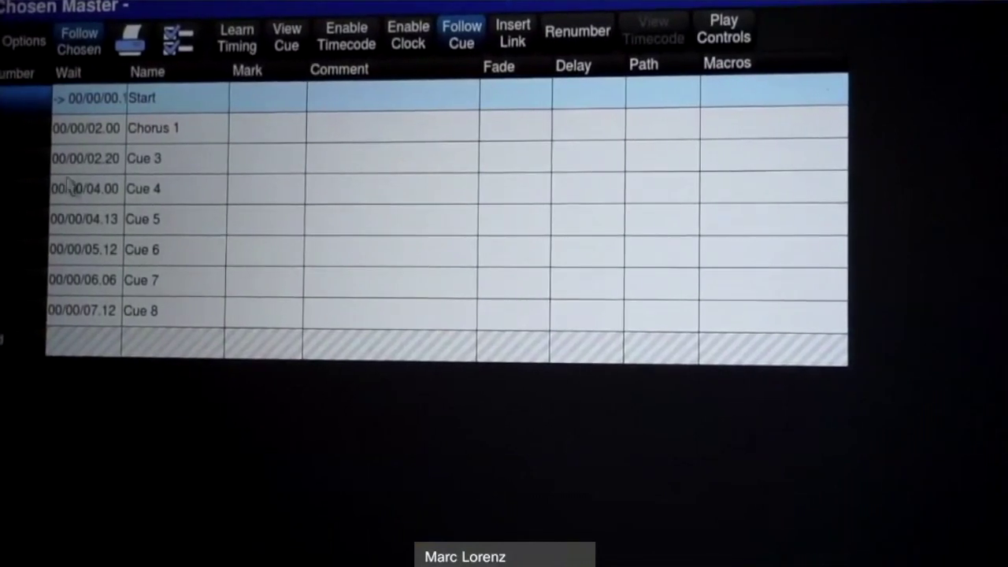
drag(122, 72, 210, 75)
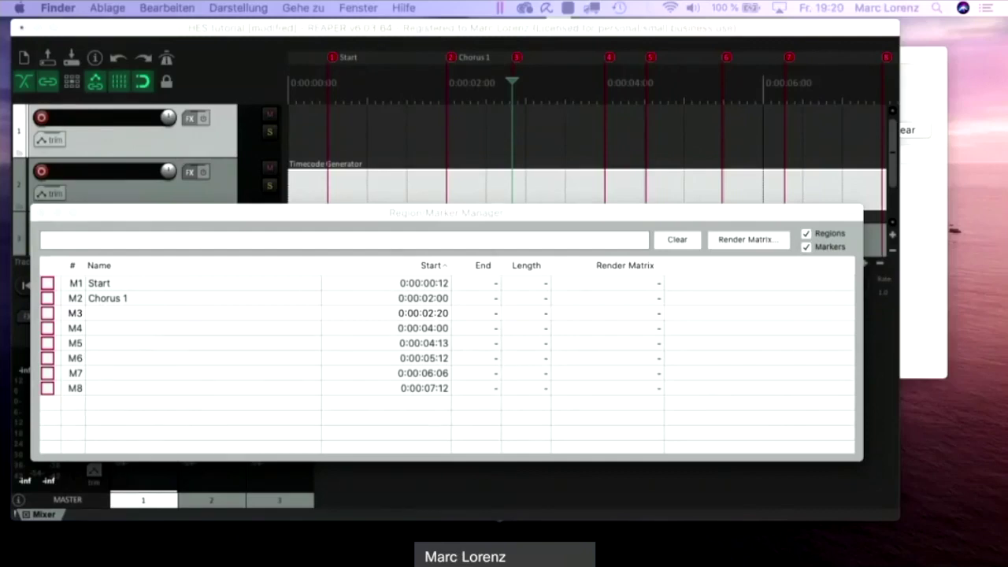
Switch to the Cuelist_to_xml workbook in Excel and inspect the ribbon customization options for Entwicklertools without changing them
key(ctrl+Left)
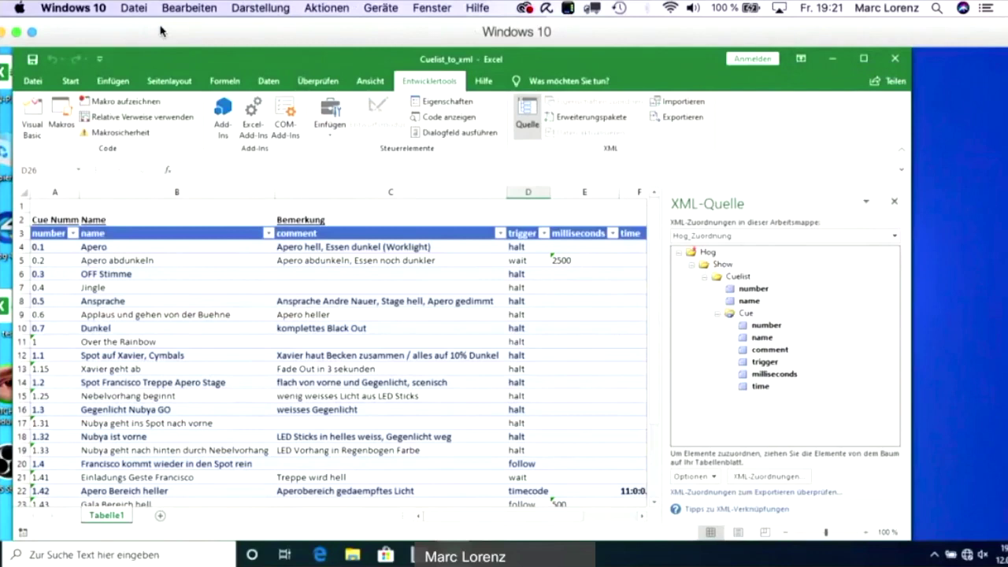
drag(162, 31, 179, 31)
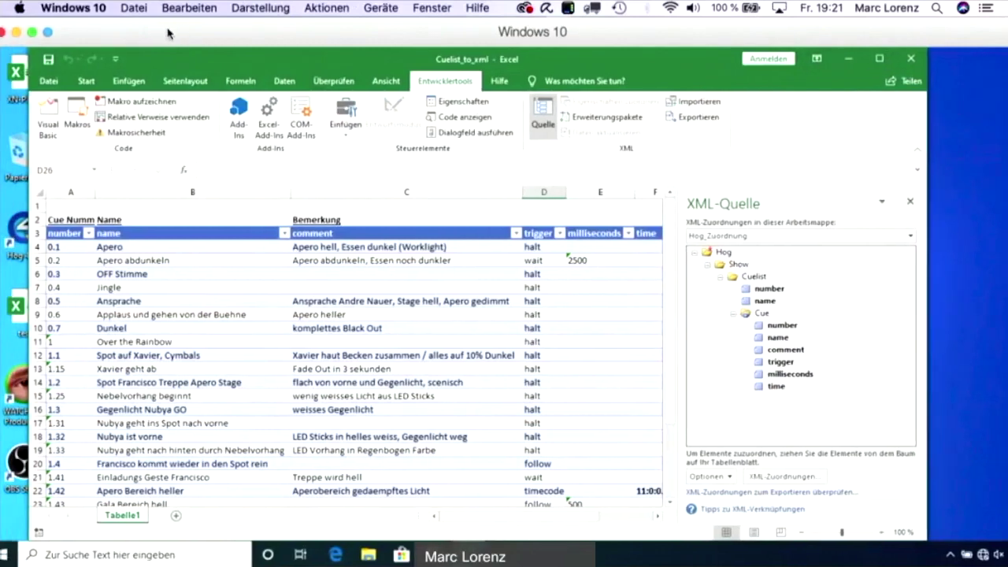
click(47, 83)
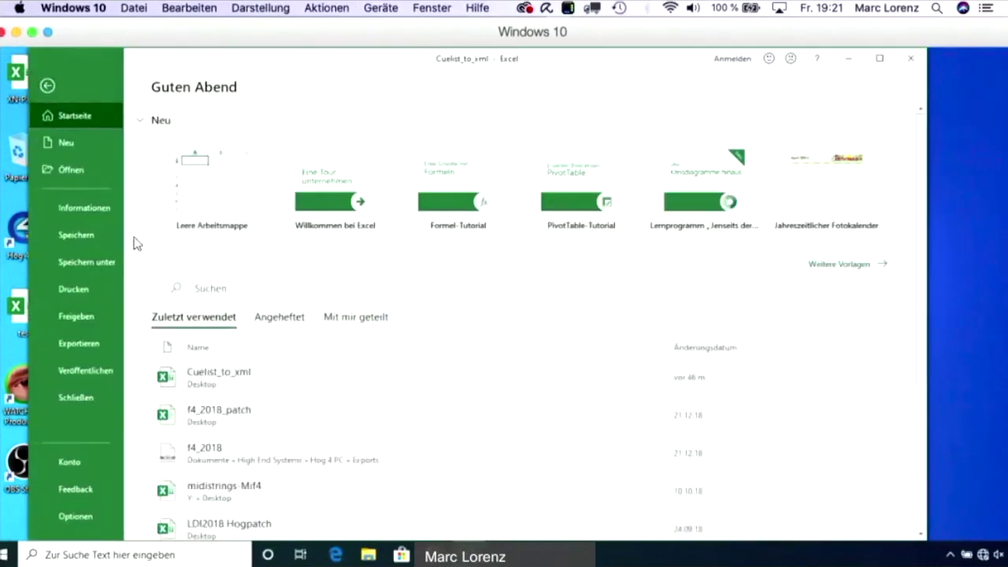
click(77, 522)
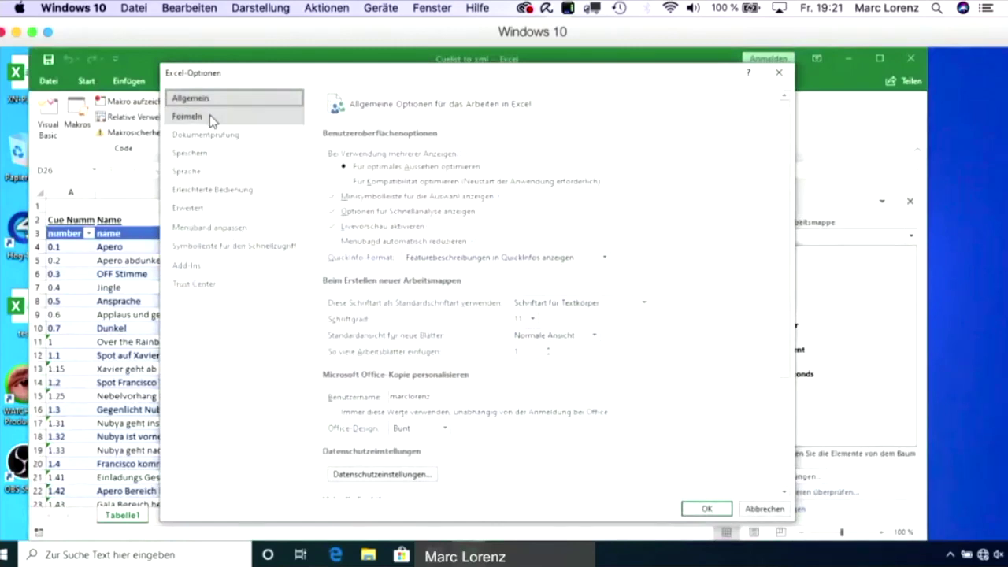
click(187, 210)
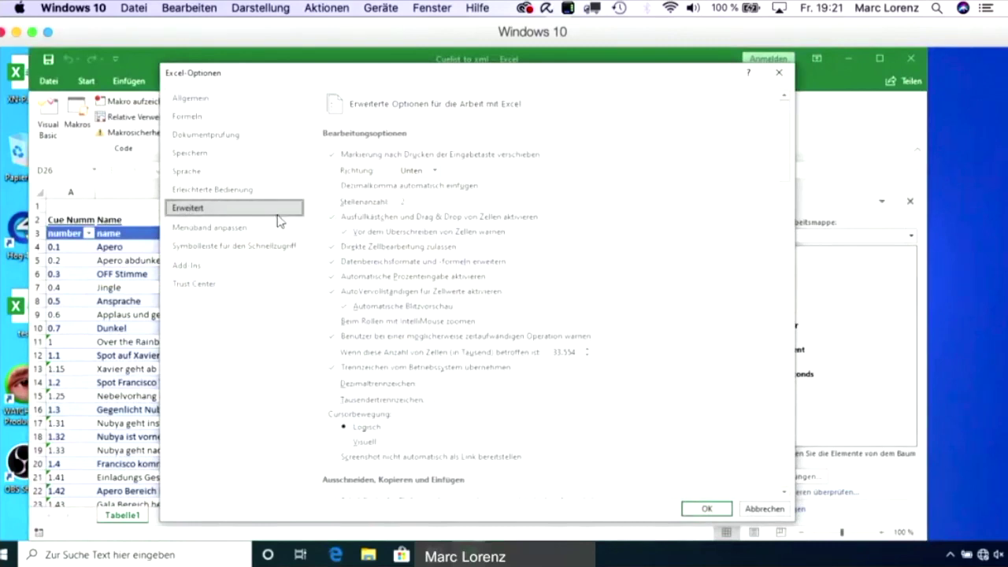
click(211, 230)
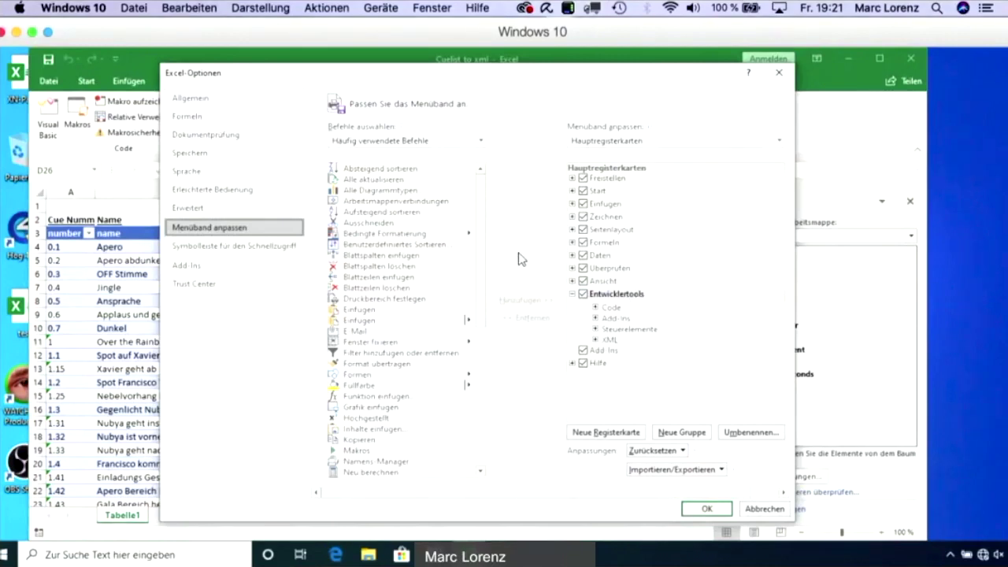
click(760, 509)
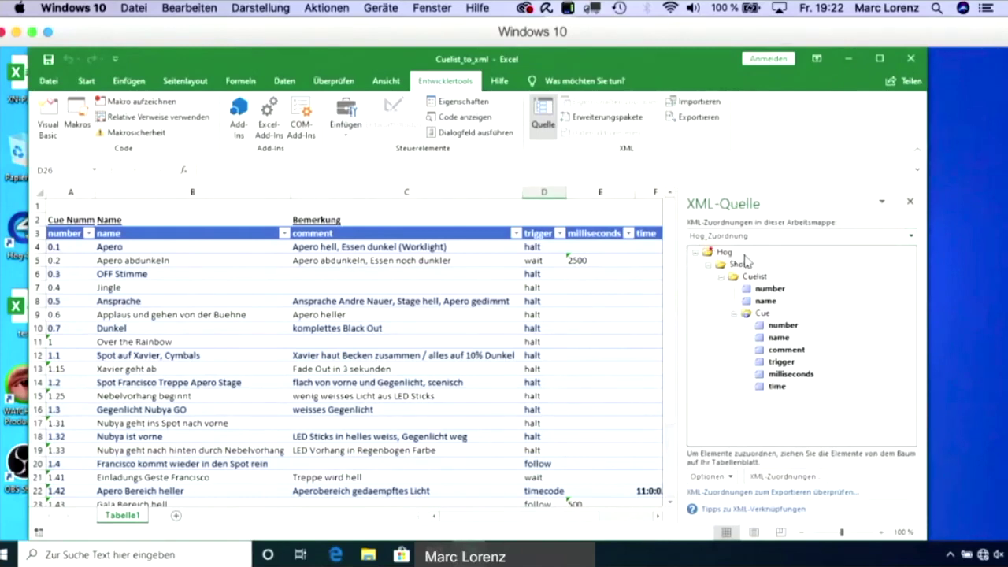
Toggle the XML source pane off and on, and compare REAPER's Region/Marker Manager with the cue table by rearranging the windows
click(544, 116)
click(544, 117)
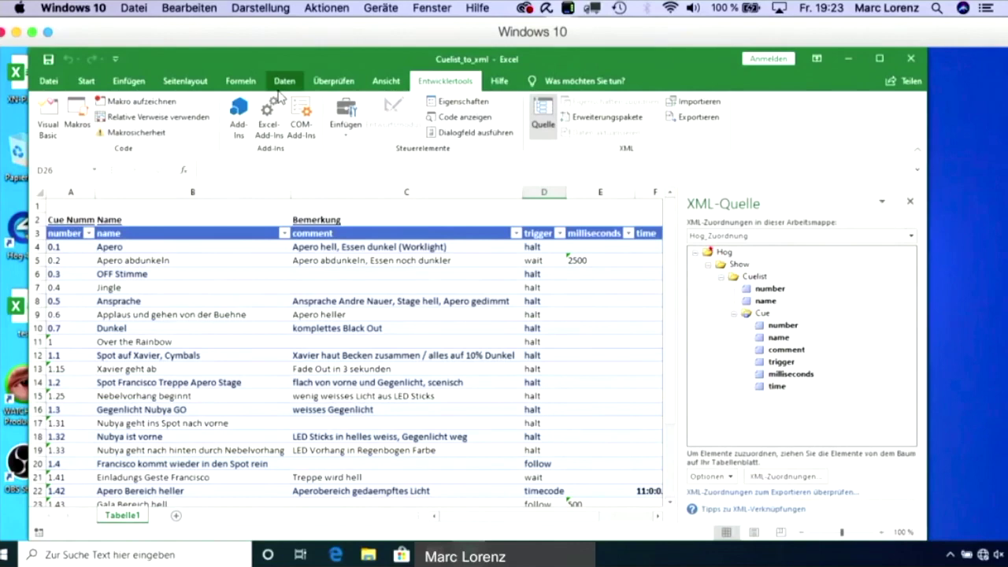
mouse_move(224, 30)
mouse_down()
mouse_move(209, 82)
mouse_move(271, 324)
mouse_up()
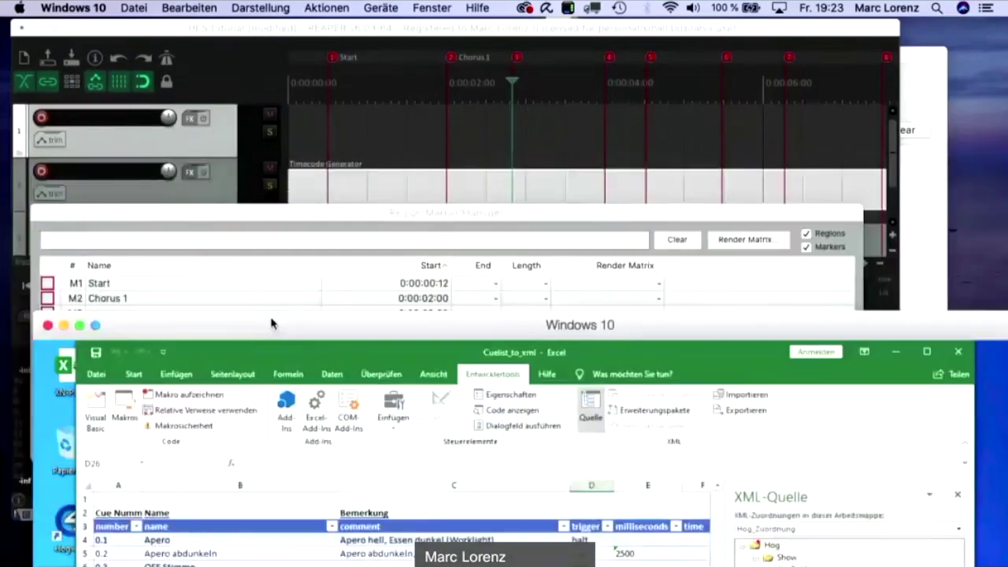
click(379, 213)
drag(300, 225, 337, 81)
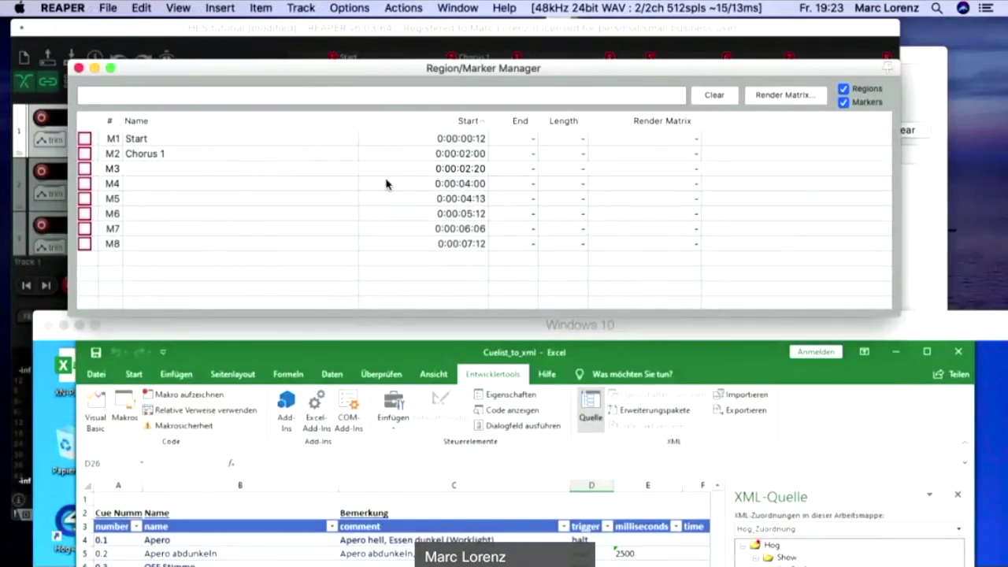
drag(644, 335, 615, 30)
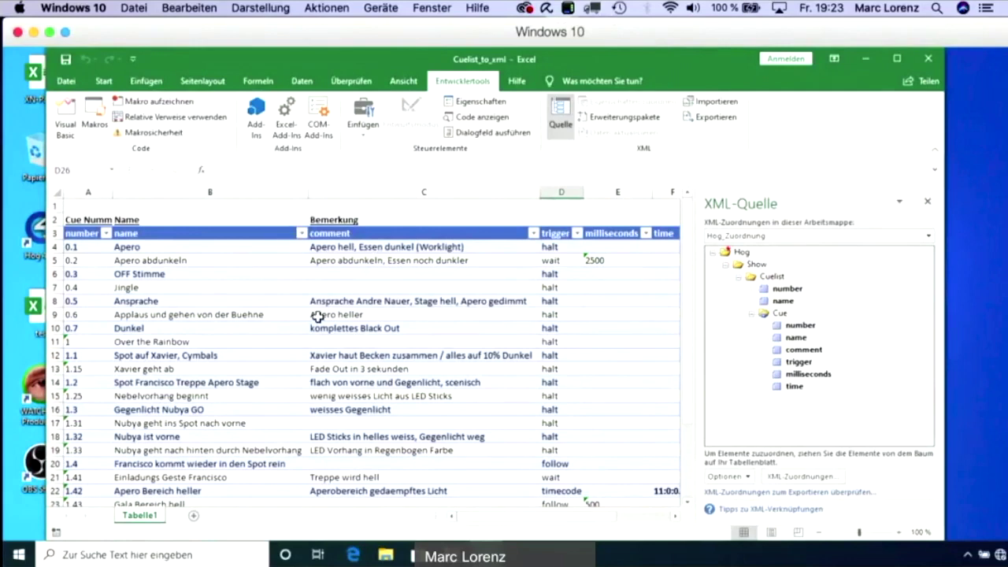
Examine the cue table's trigger, milliseconds and time columns through the last cue row, including how the columns match the XML map
scroll(317, 316, down, 1)
scroll(317, 316, up, 1)
scroll(623, 516, right, 2)
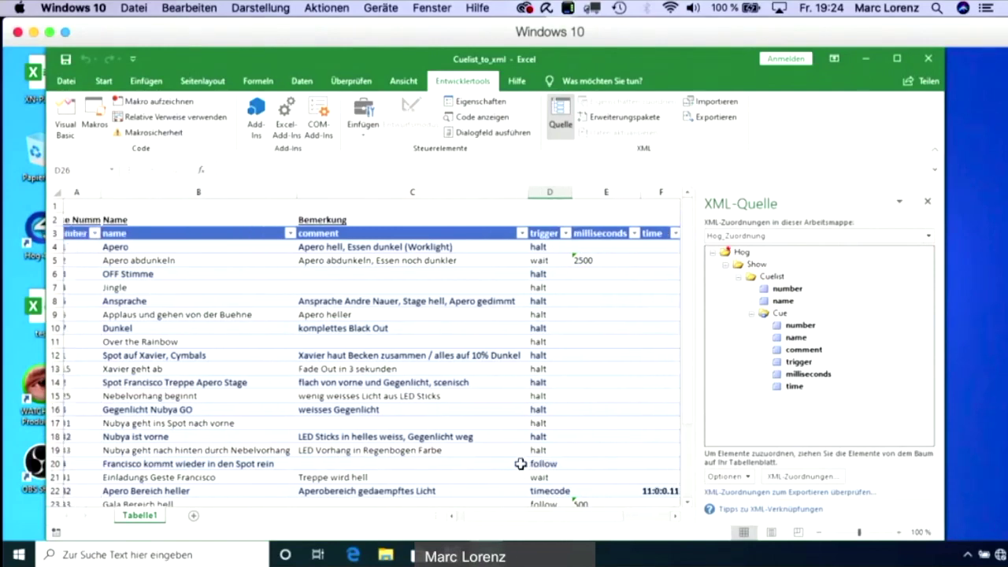
scroll(521, 464, down, 1)
scroll(520, 464, left, 1)
scroll(491, 446, right, 2)
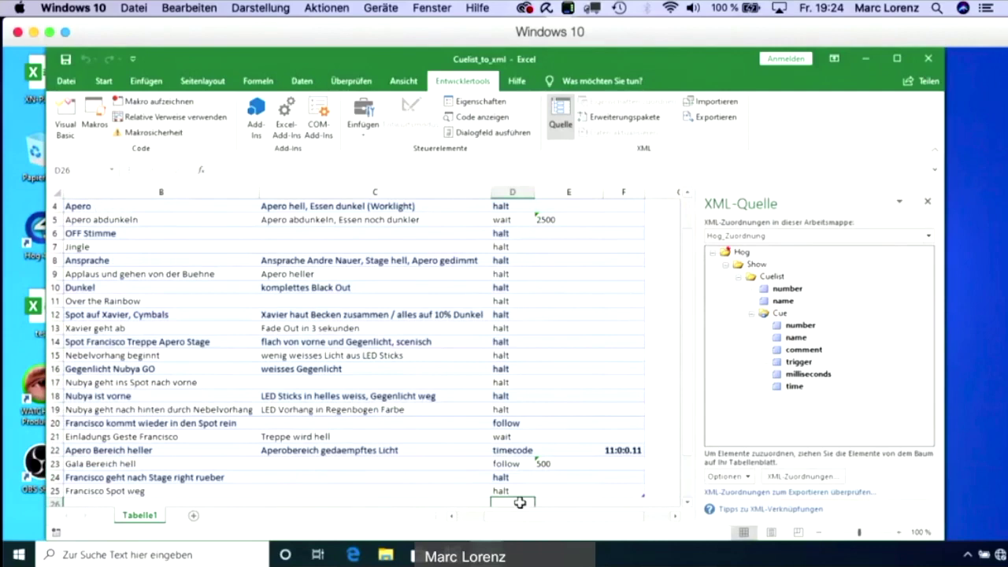
drag(523, 518, 543, 522)
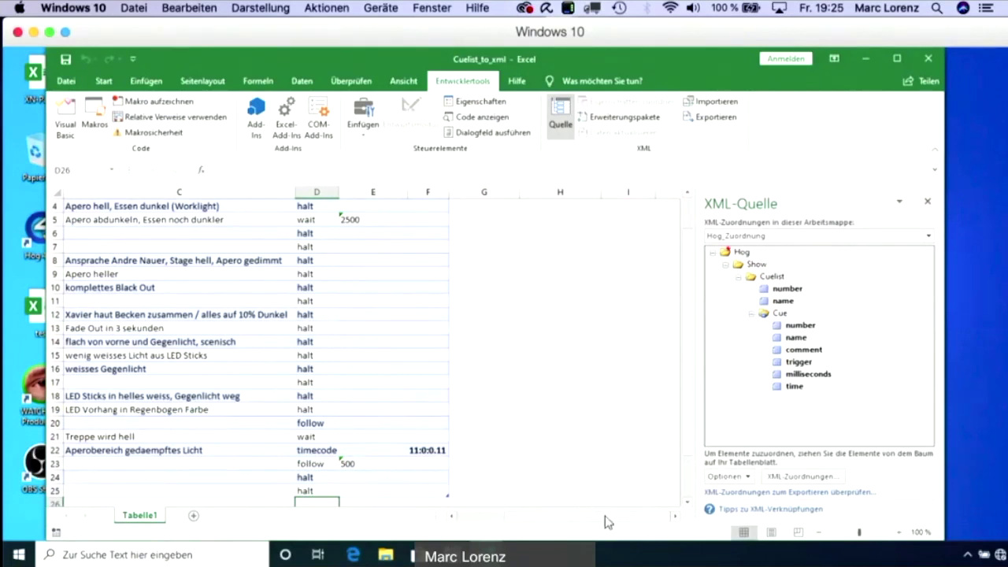
drag(608, 522, 575, 523)
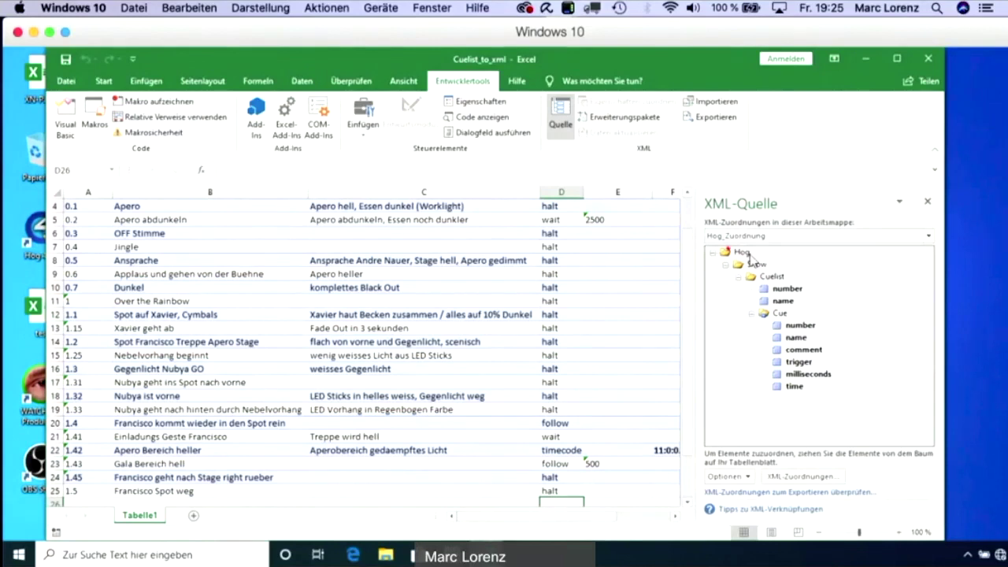
click(708, 118)
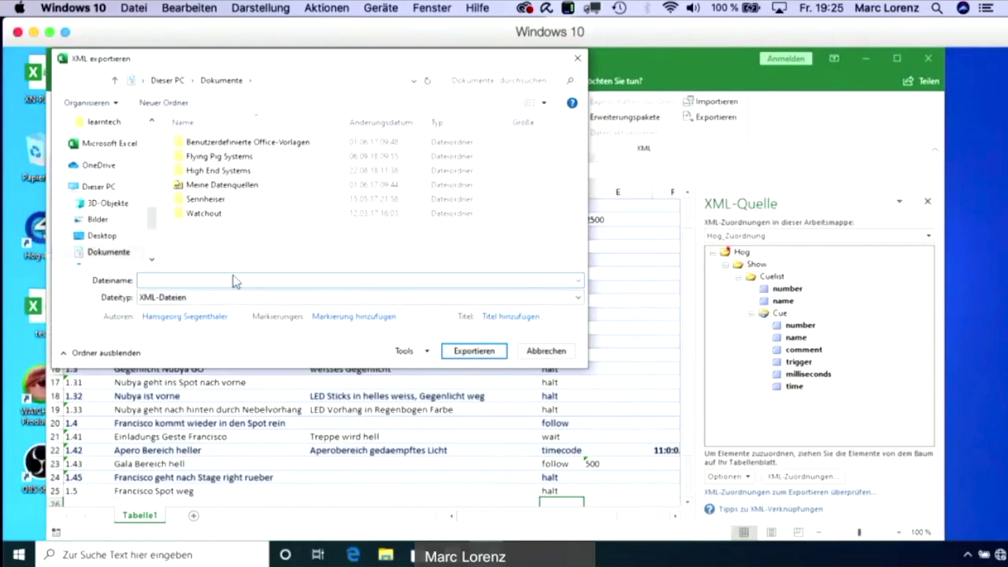
text(testlist)
click(533, 352)
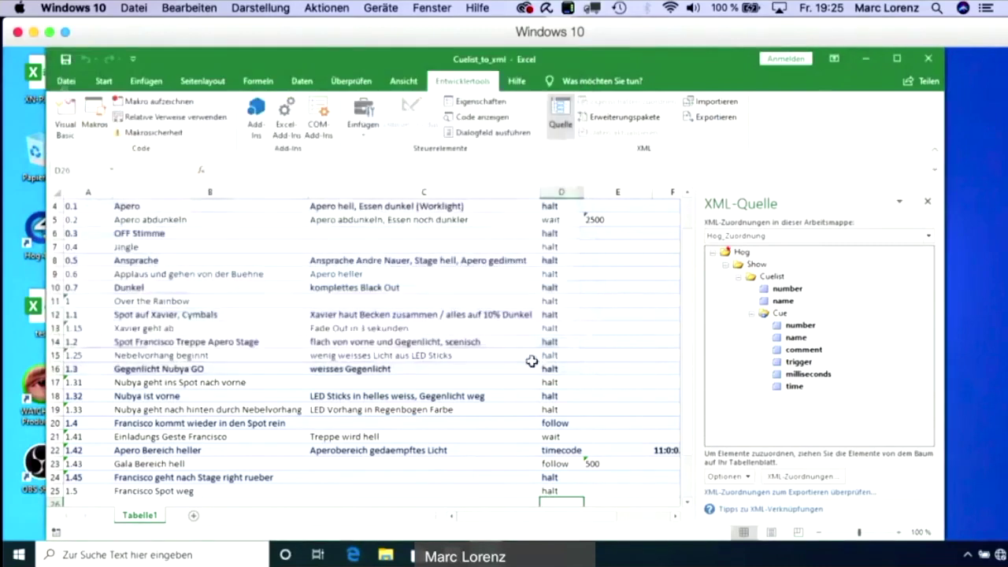
Set the Cuelistnumber in cell G2 to 25
drag(596, 518, 689, 284)
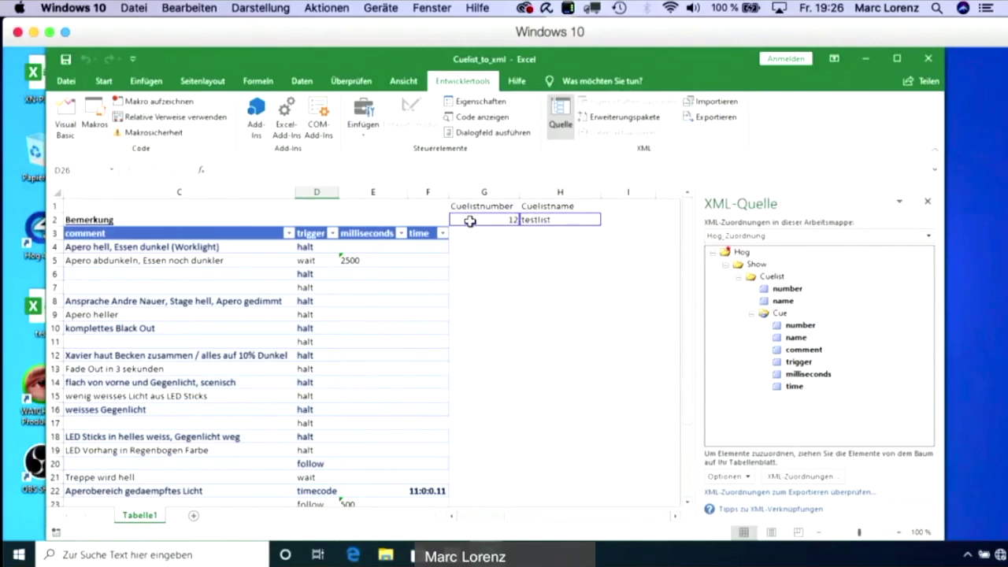
click(492, 222)
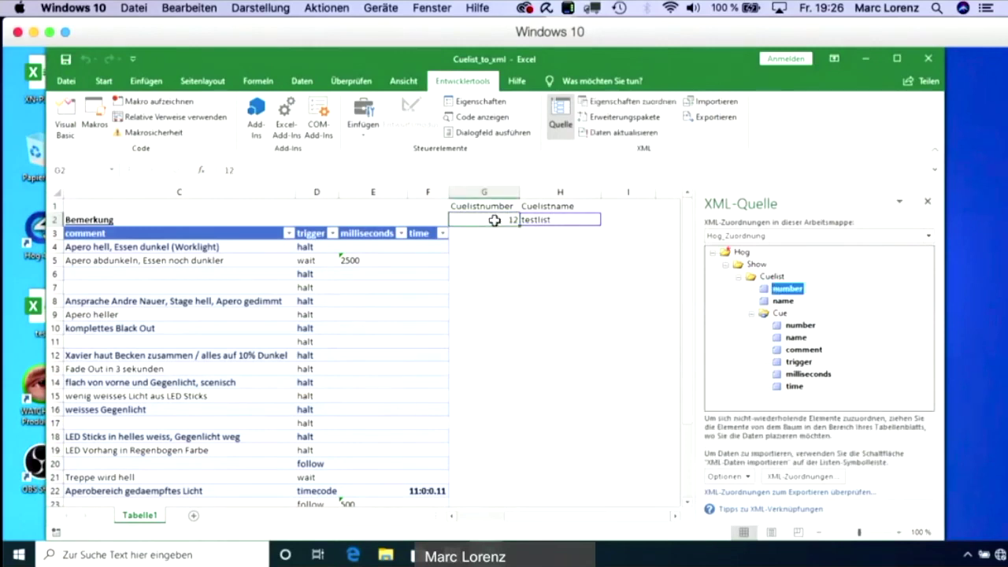
text(25)
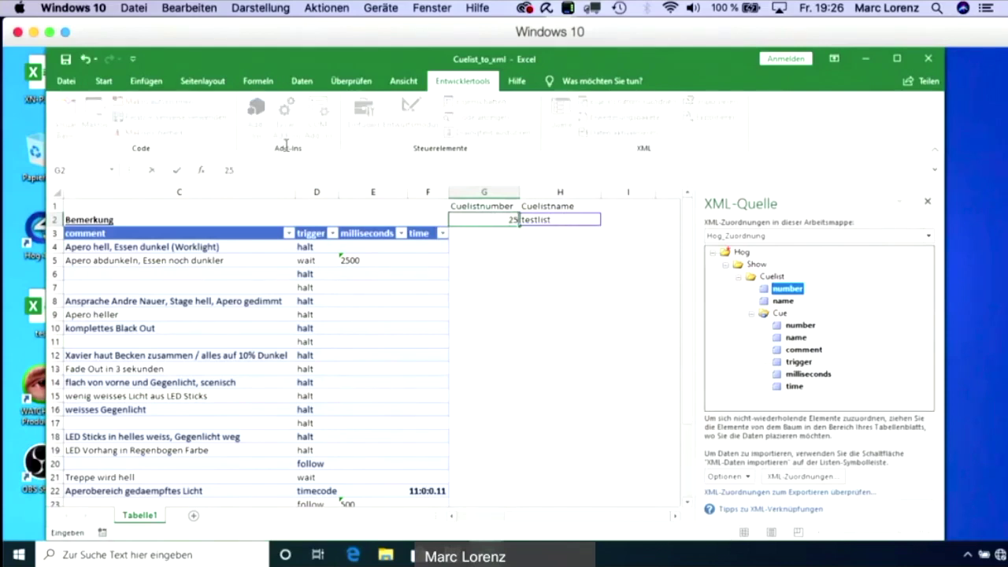
click(572, 248)
scroll(636, 218, right, 5)
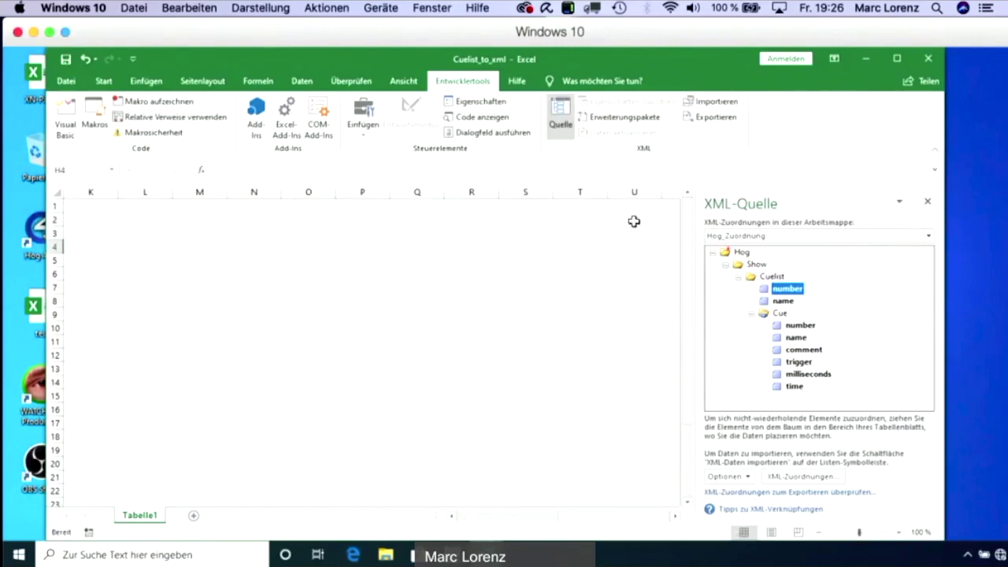
Export the mapped cuelist data to the Desktop as an XML file named excel-tutorial
click(712, 120)
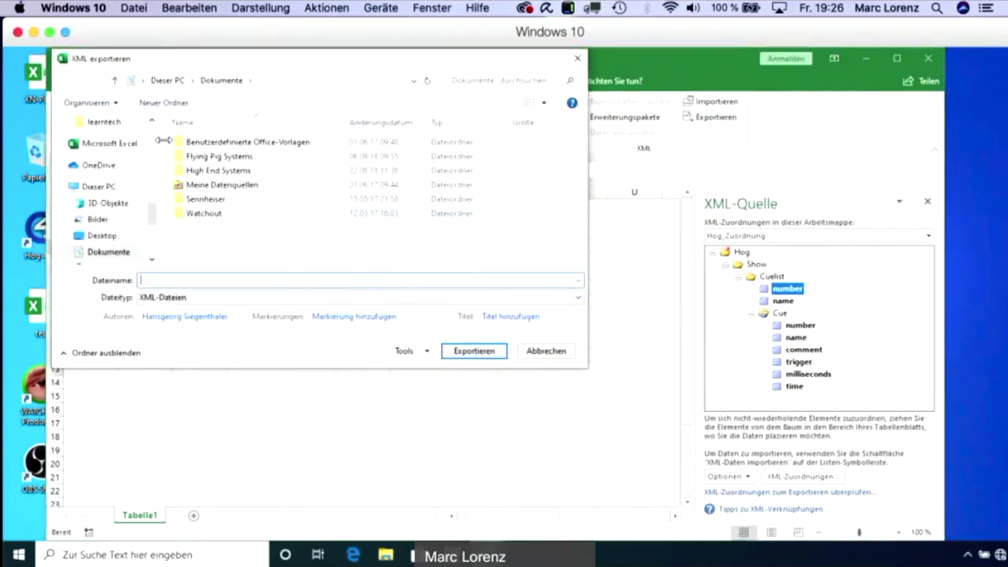
click(102, 236)
click(220, 282)
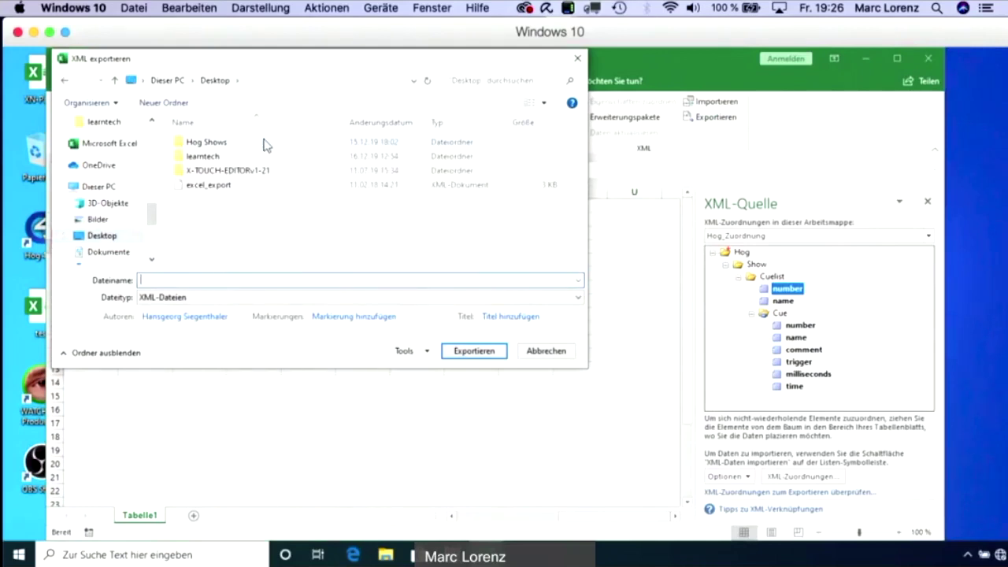
text(excel)
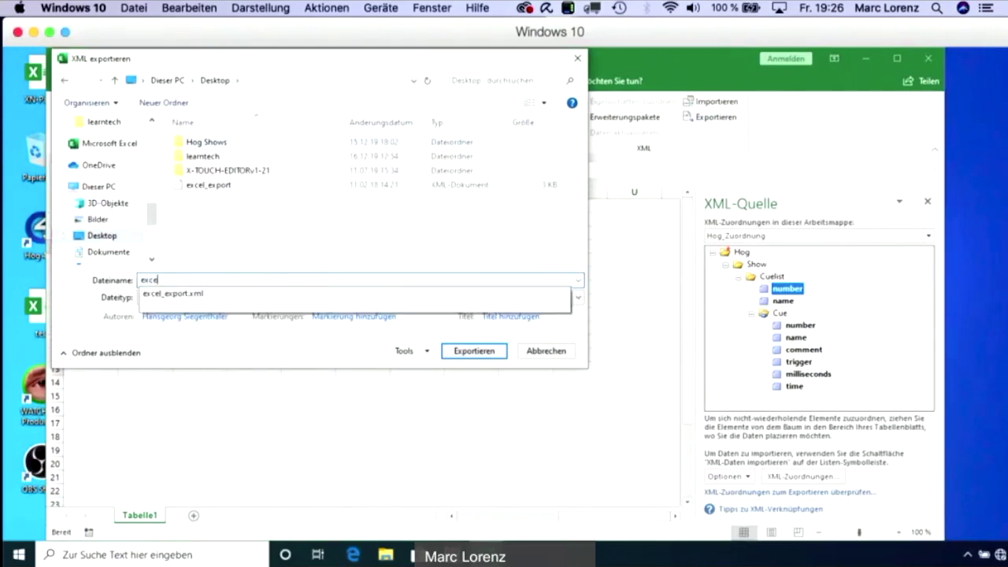
text(-tutorial)
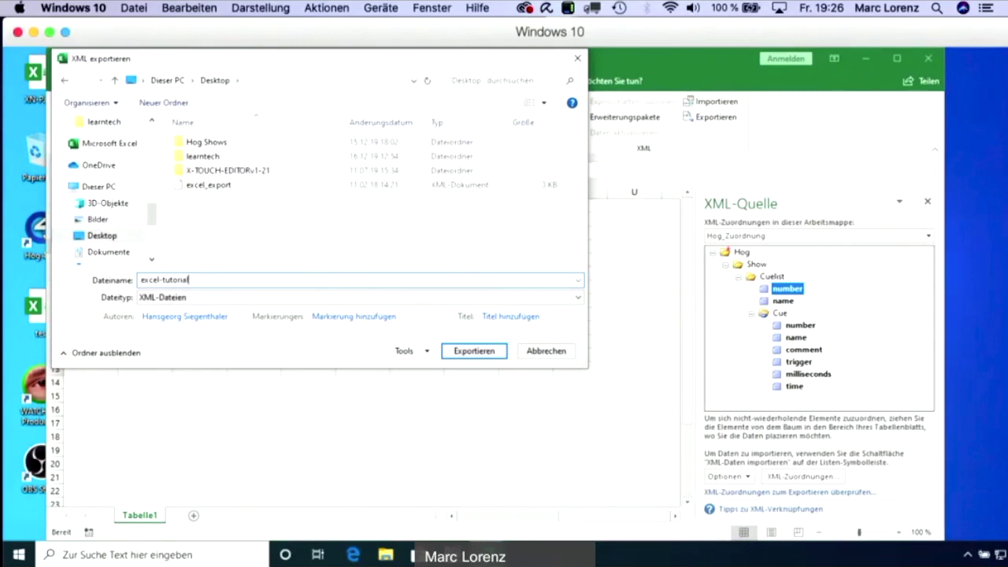
click(480, 351)
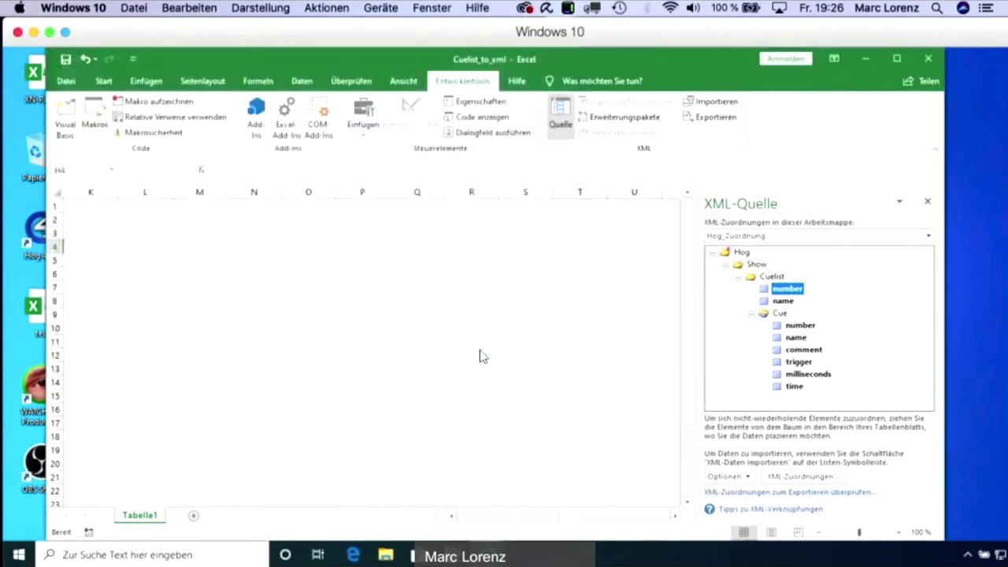
Minimize the workbook and open the USB DISK (E:) drive in a file browser window
click(866, 59)
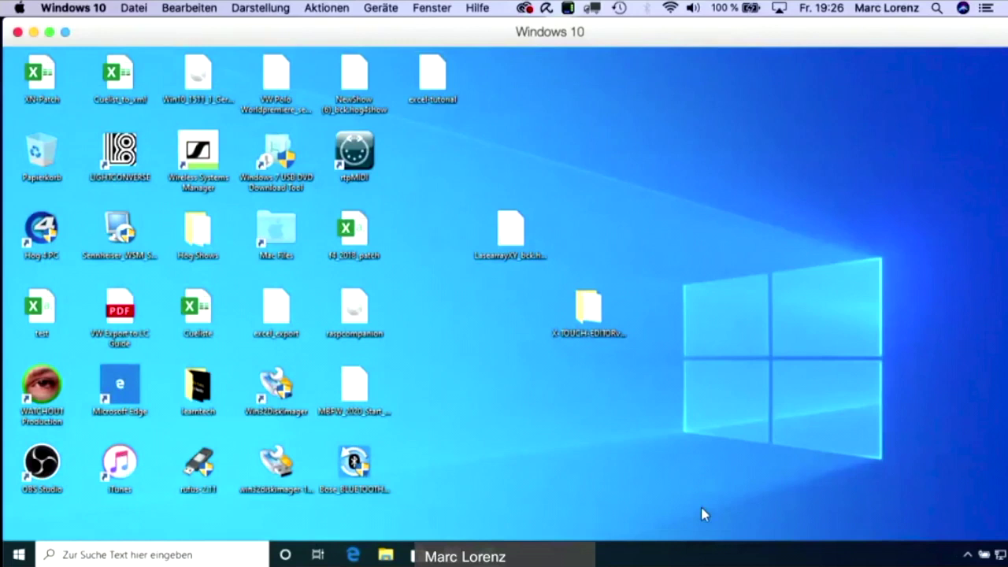
key(ctrl+super+f)
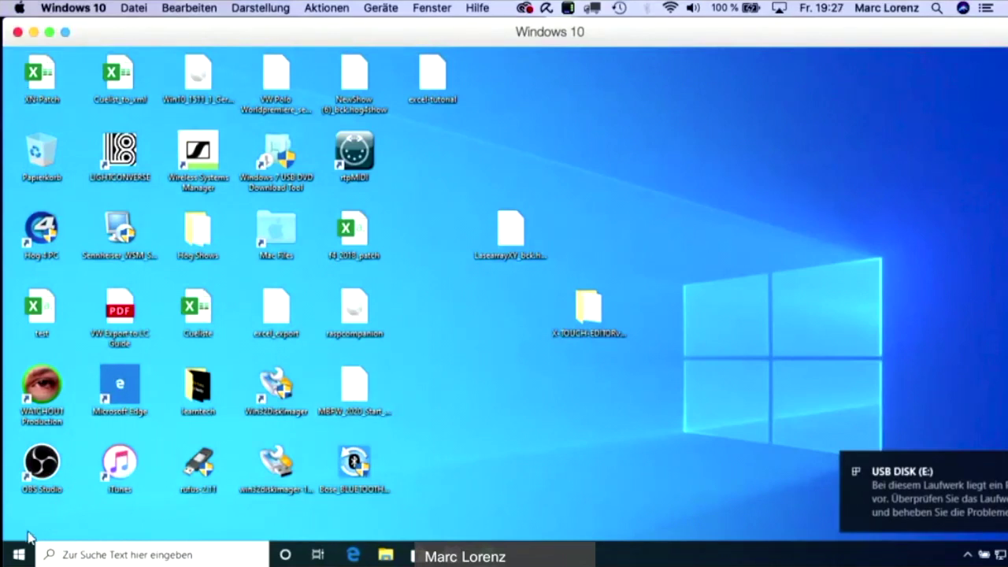
click(19, 556)
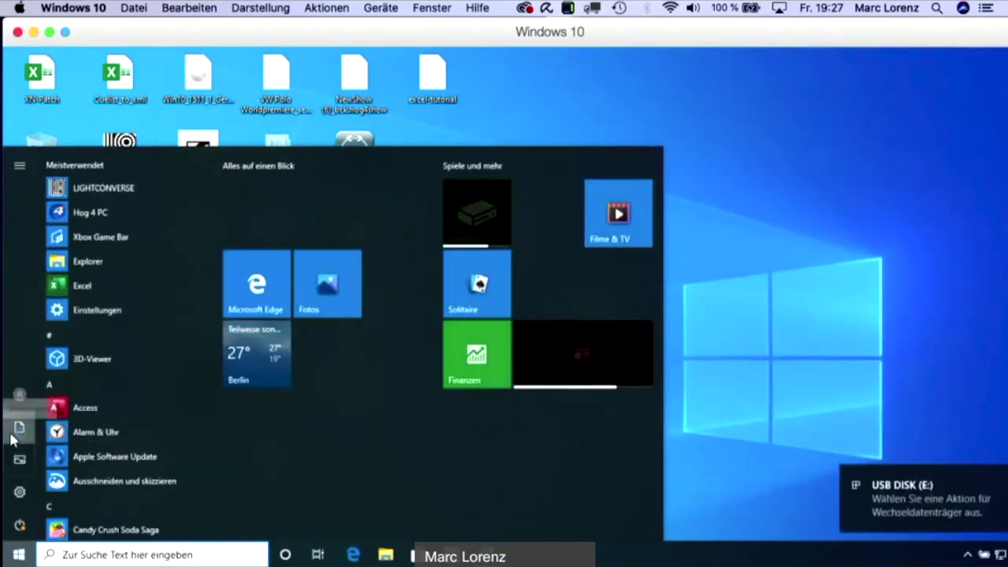
click(17, 429)
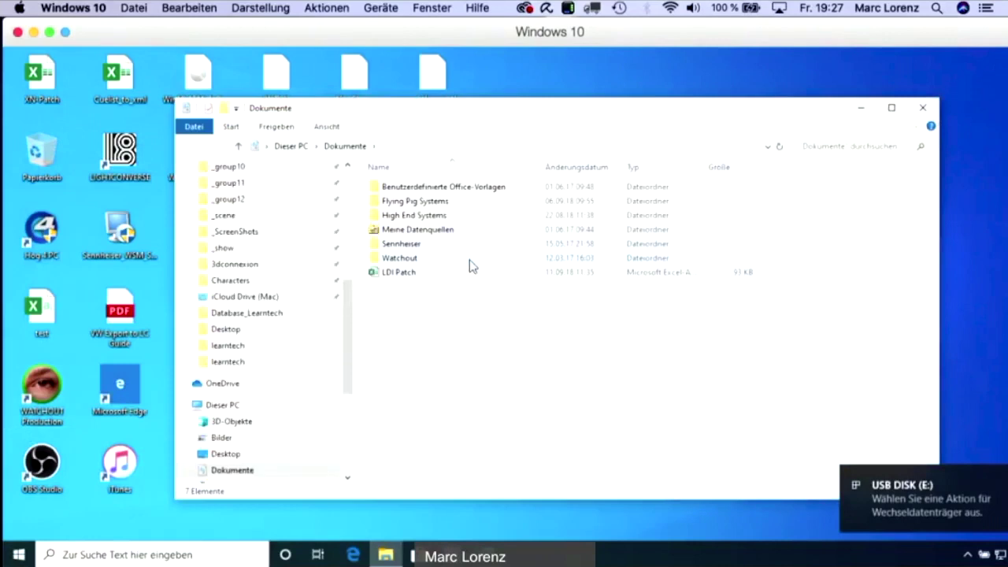
drag(351, 357, 286, 419)
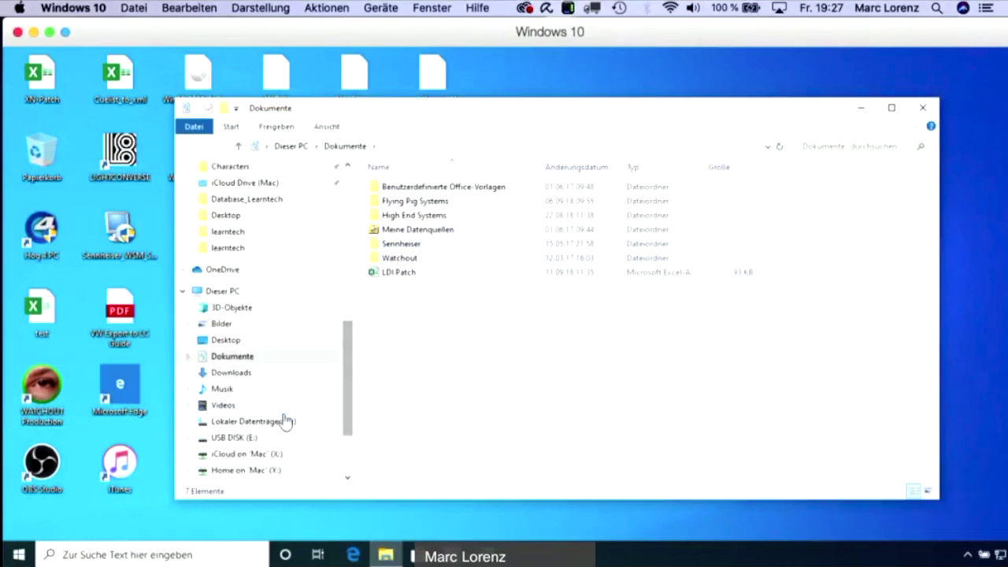
click(251, 443)
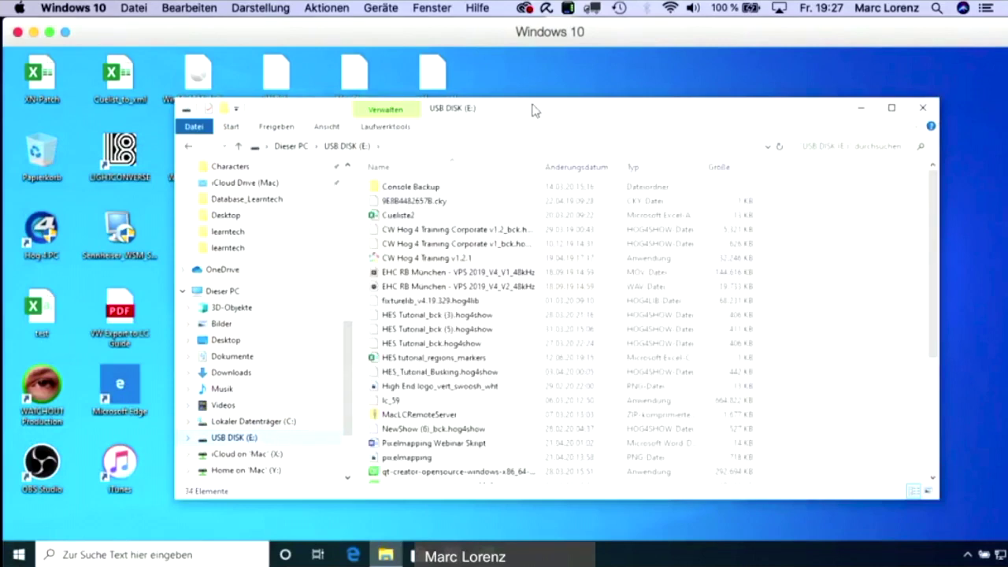
Copy the excel-tutorial XML file from the desktop to USB DISK (E:)
drag(528, 110, 497, 131)
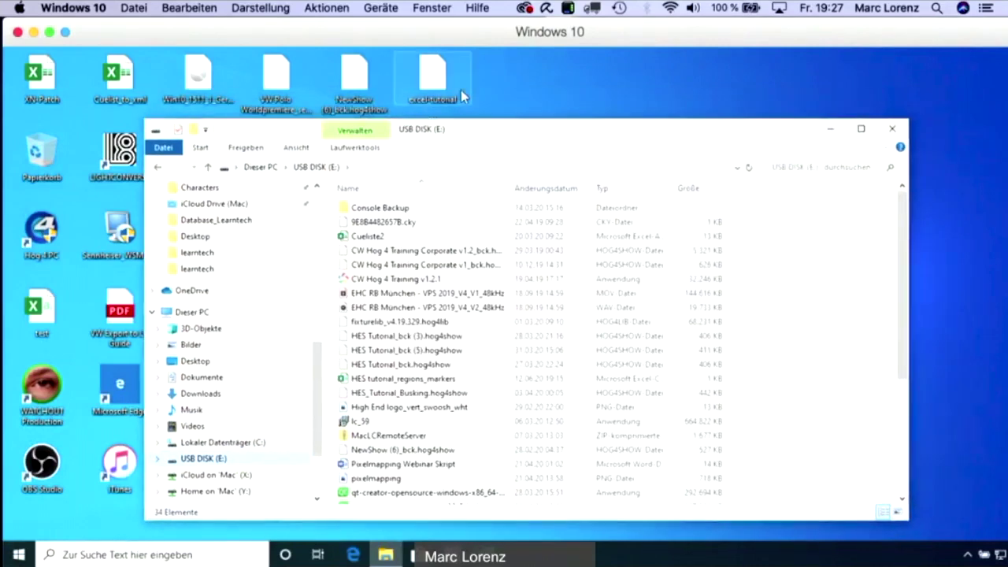
drag(441, 82, 800, 258)
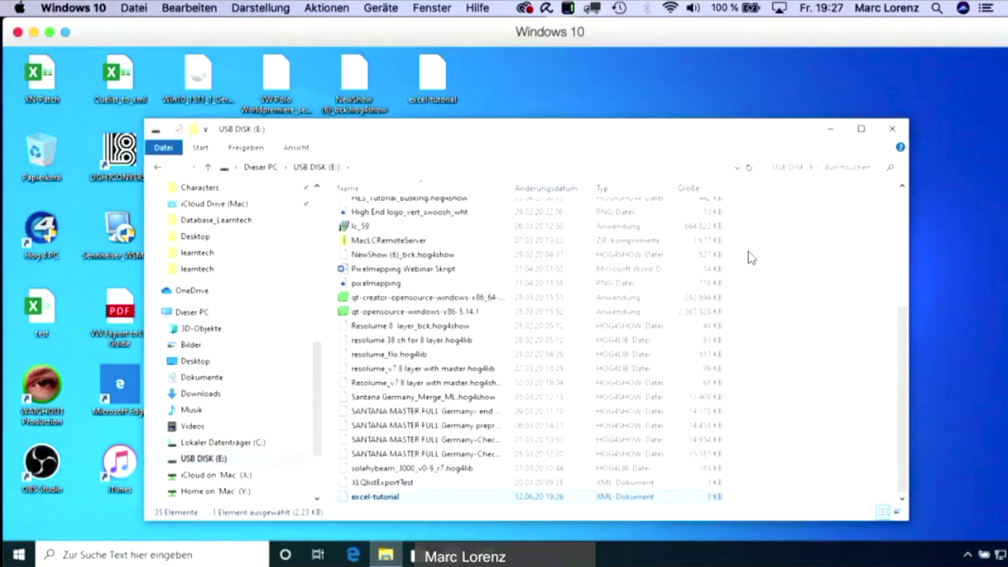
click(257, 459)
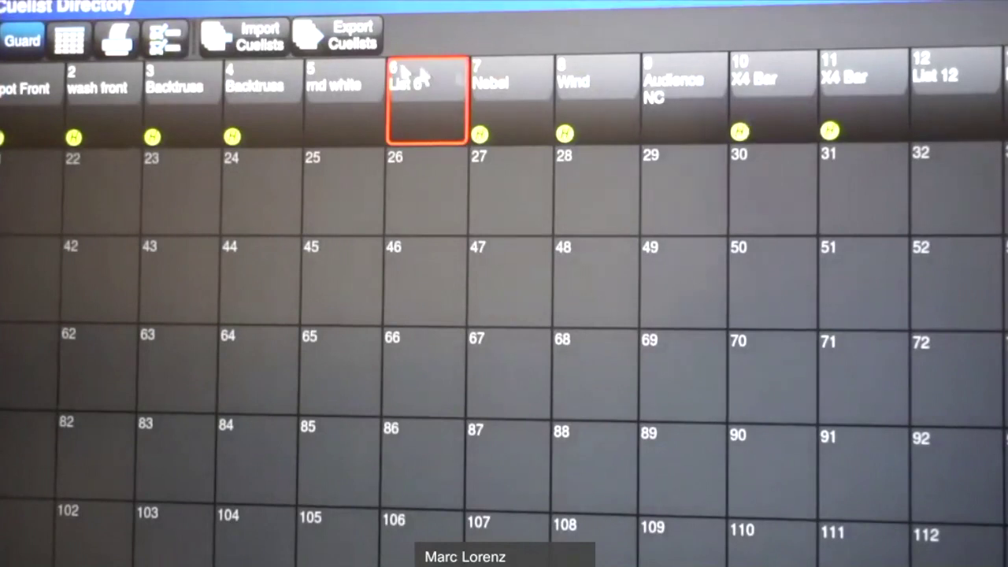
Switch to the Hog 4 console and import the excel-tutorial XML file from USB_DISK into the Cuelist Directory
click(270, 50)
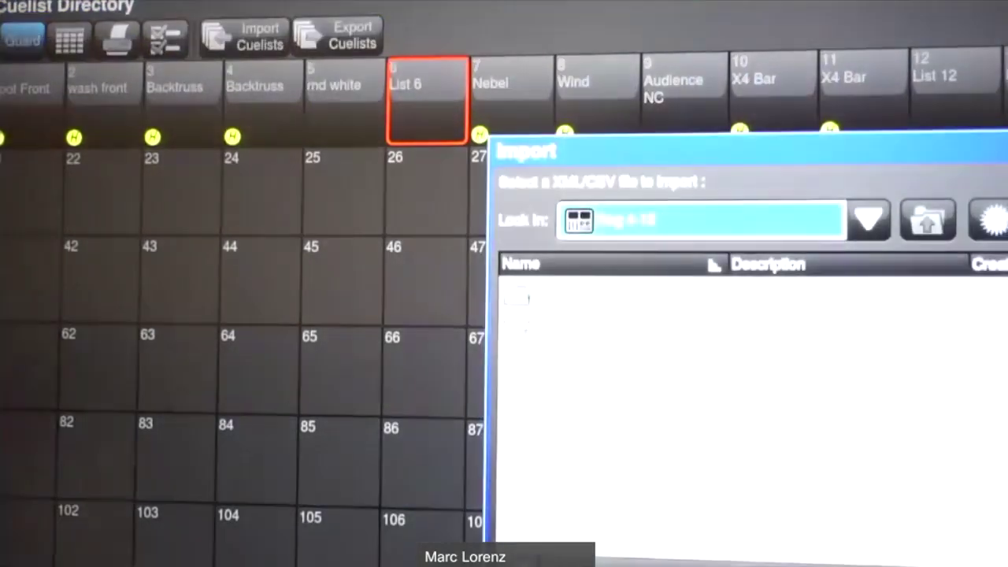
click(611, 333)
double_click(611, 333)
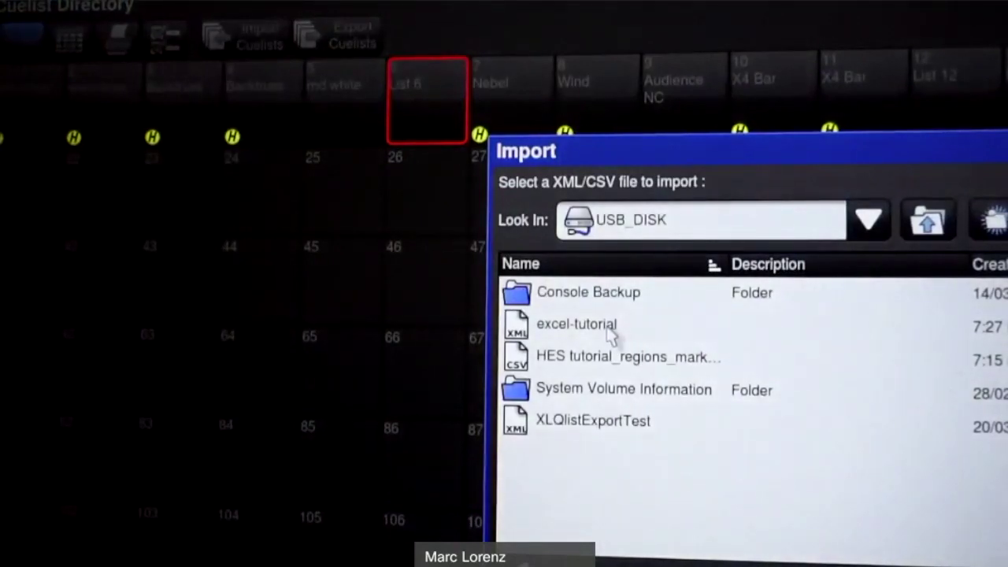
click(609, 334)
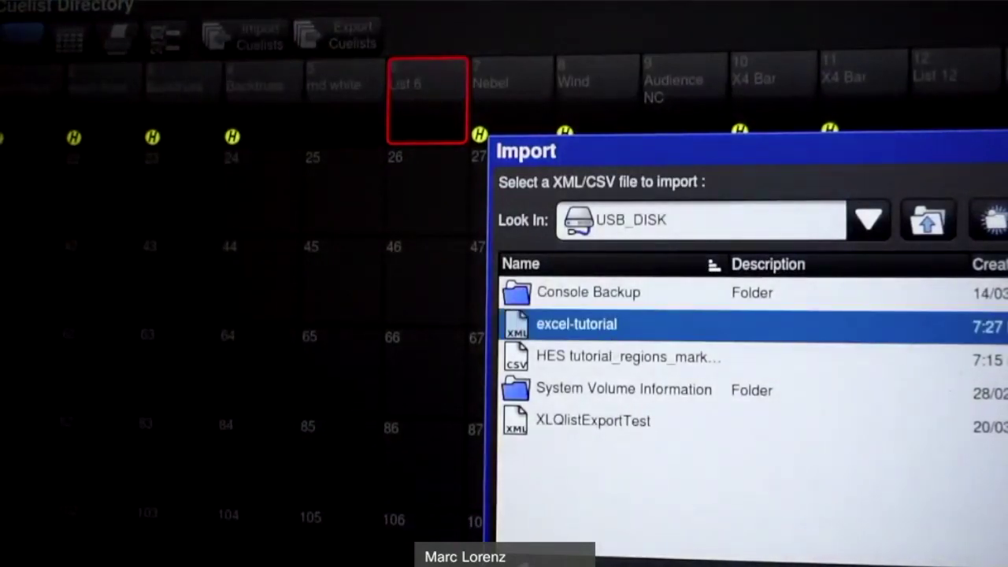
key(Return)
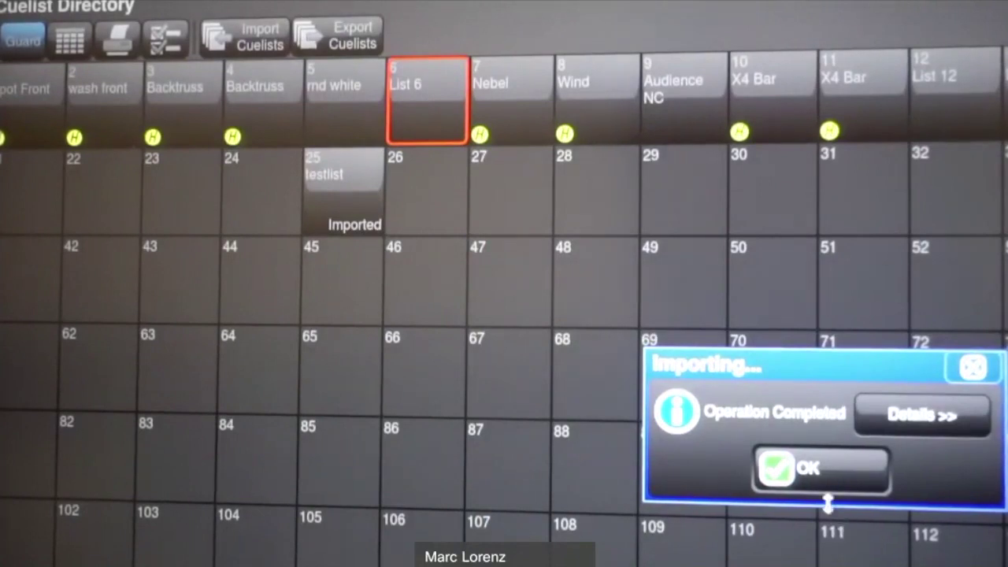
click(819, 470)
Assign the imported cuelist 25, testlist, to master 9 and open its cues
click(361, 203)
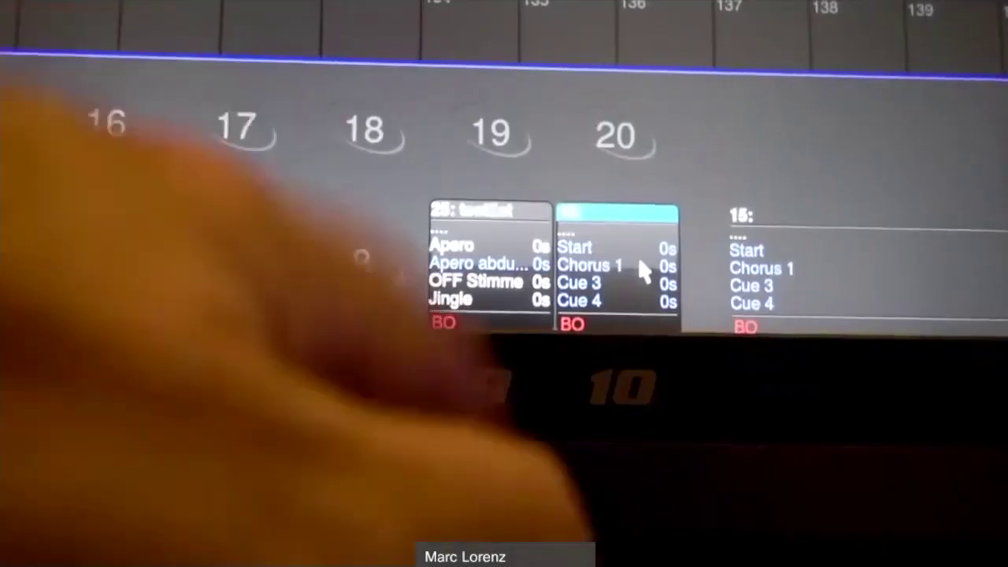
click(496, 386)
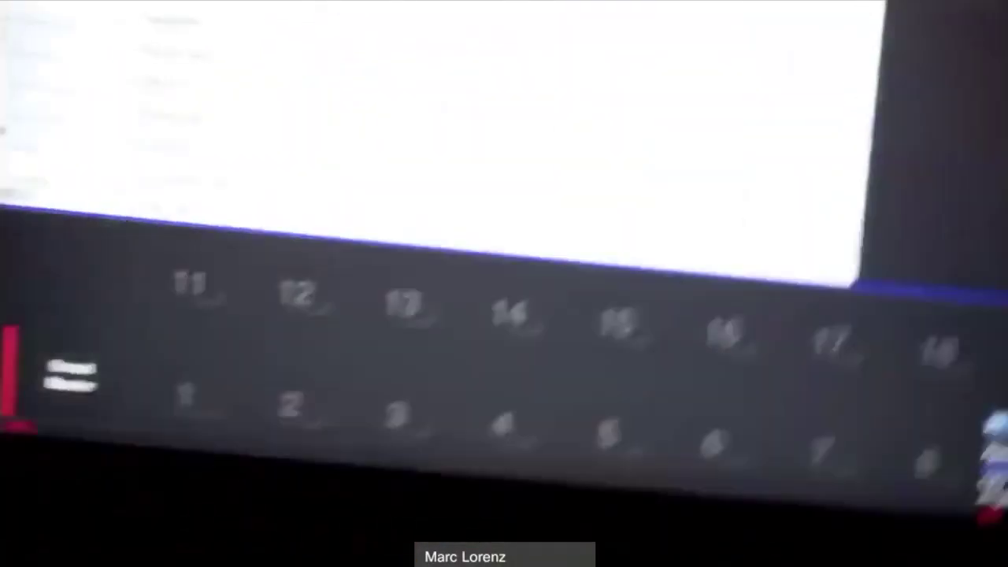